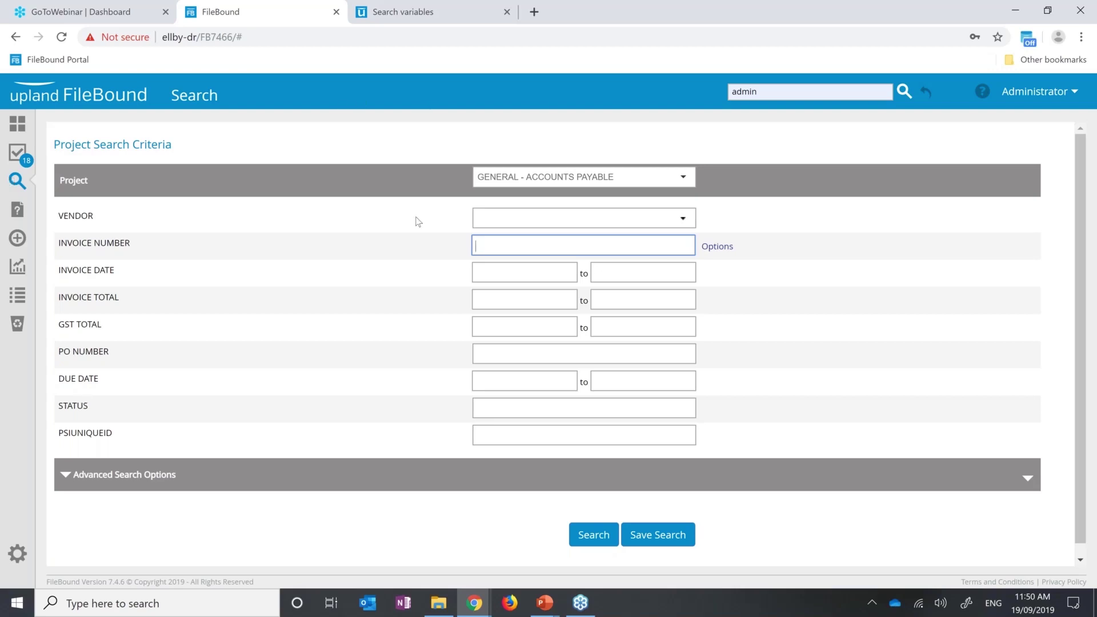
Step: Close the Search variables page and switch to the browser window showing the RCTI Submission portal form
click(507, 12)
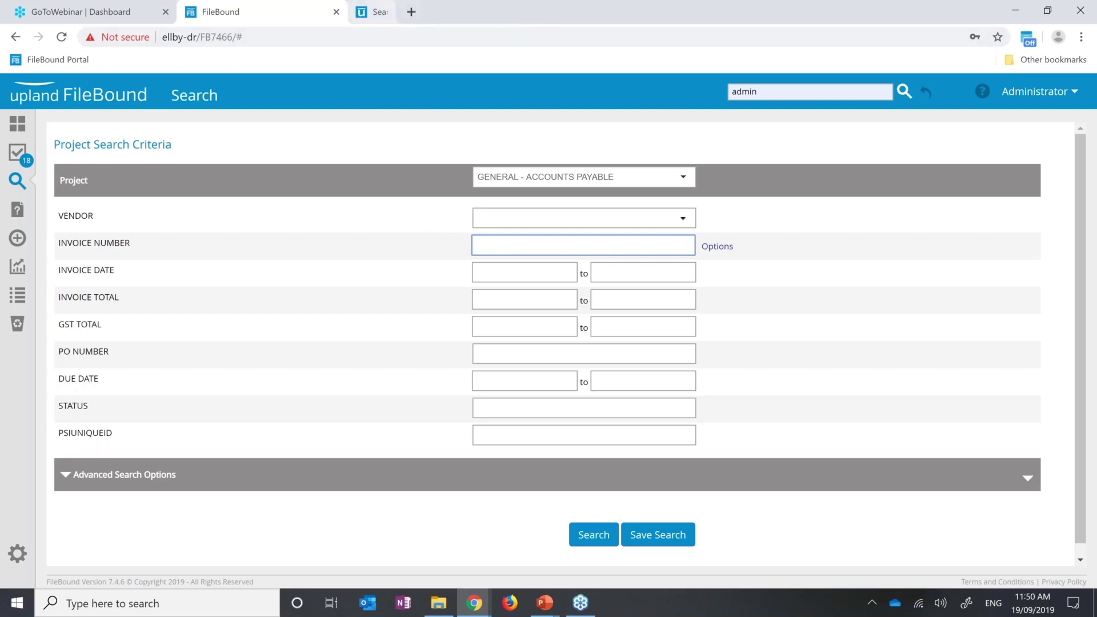
click(474, 603)
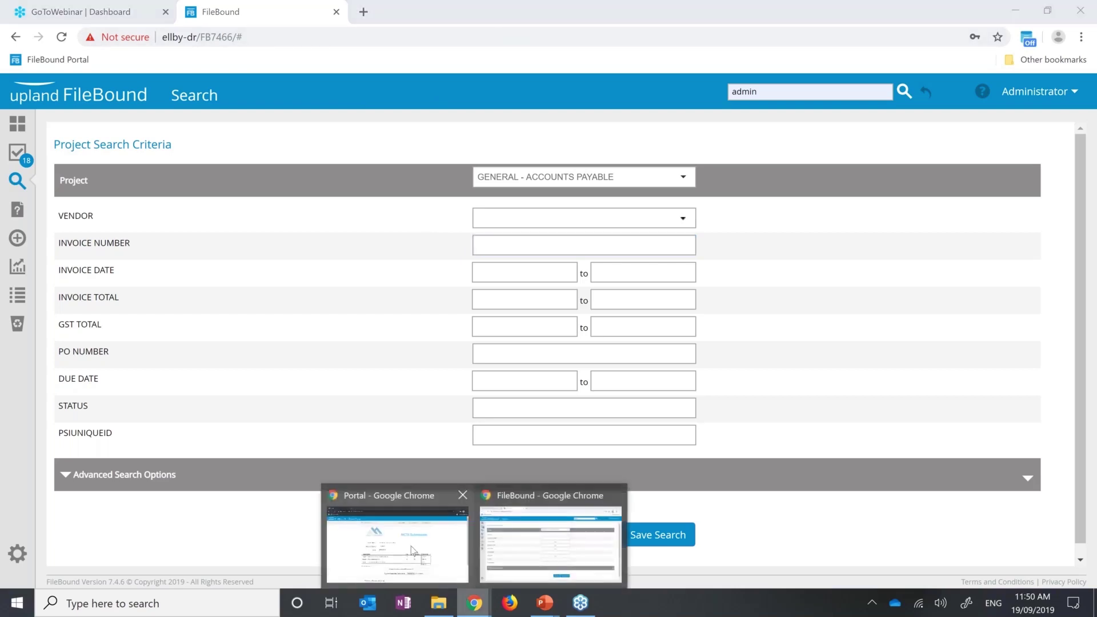
click(412, 549)
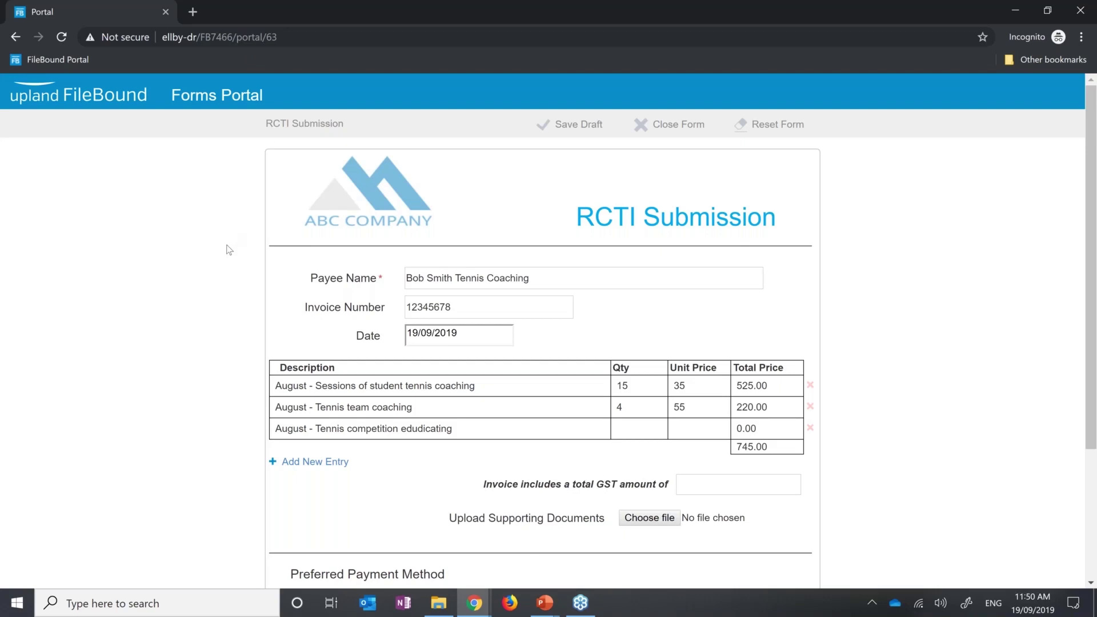
Step: Enter quantity 1 and unit price 500 for the August tennis competition entry in the RCTI Submission form
scroll(229, 250, down, 1)
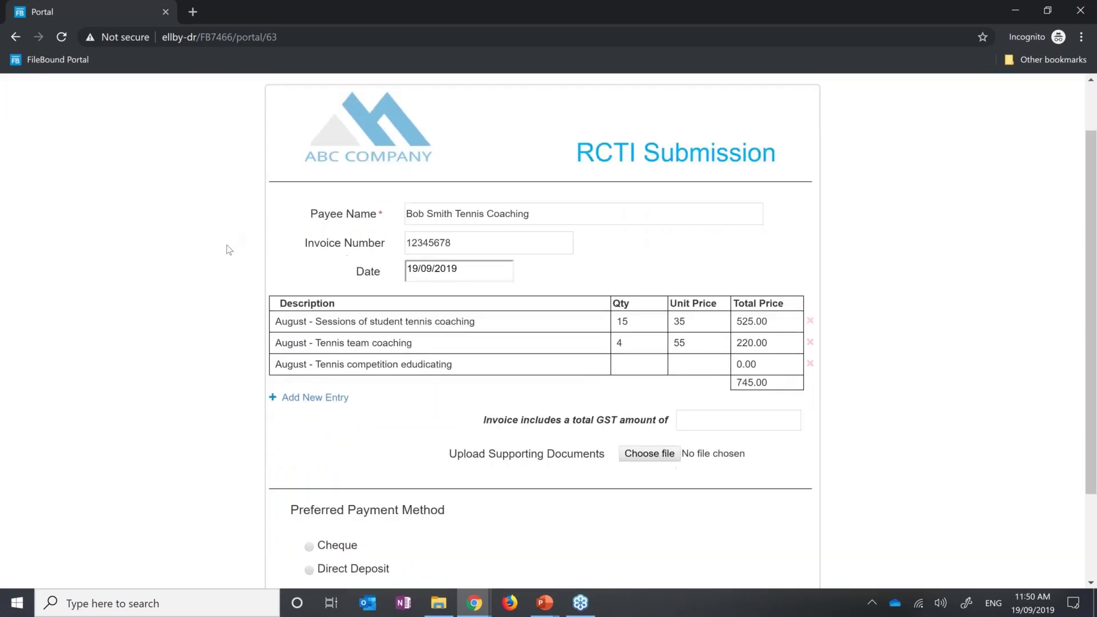
scroll(229, 250, down, 1)
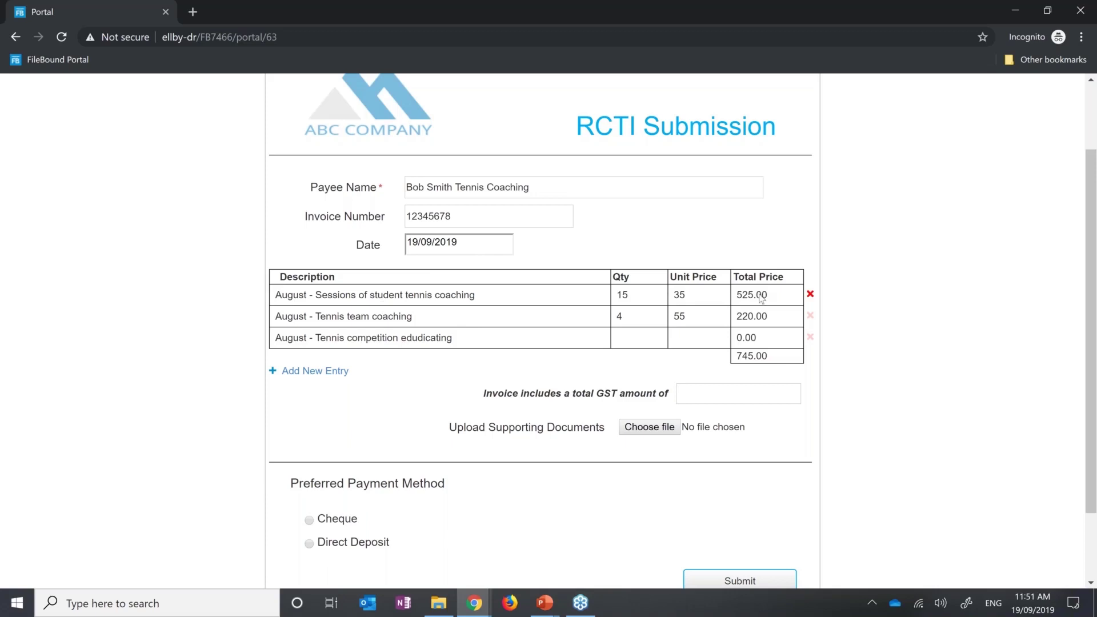
click(631, 339)
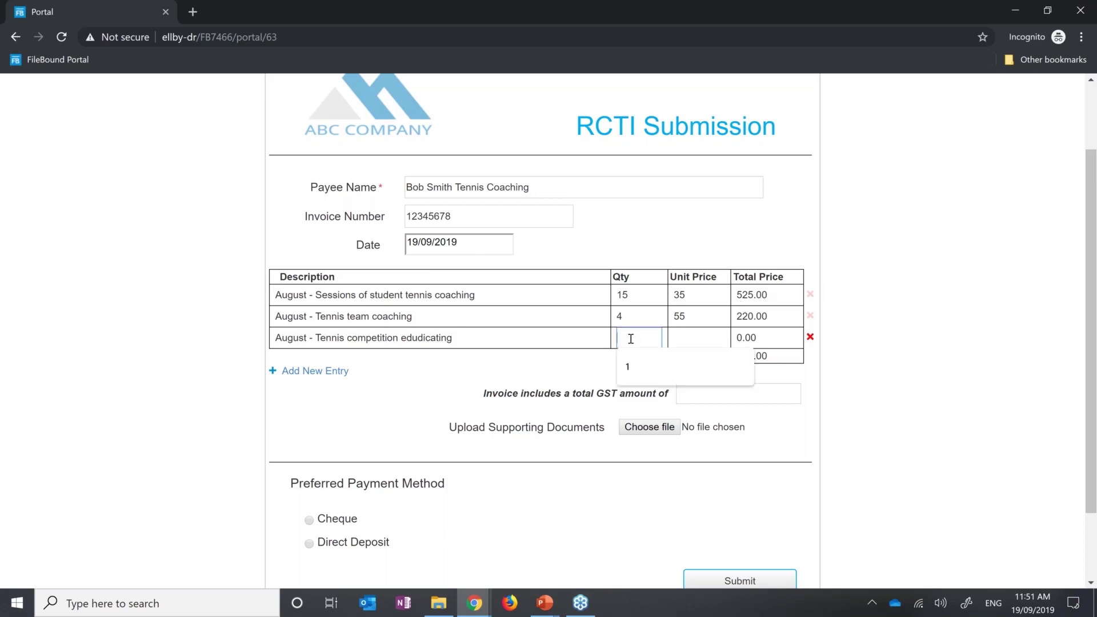
text(1)
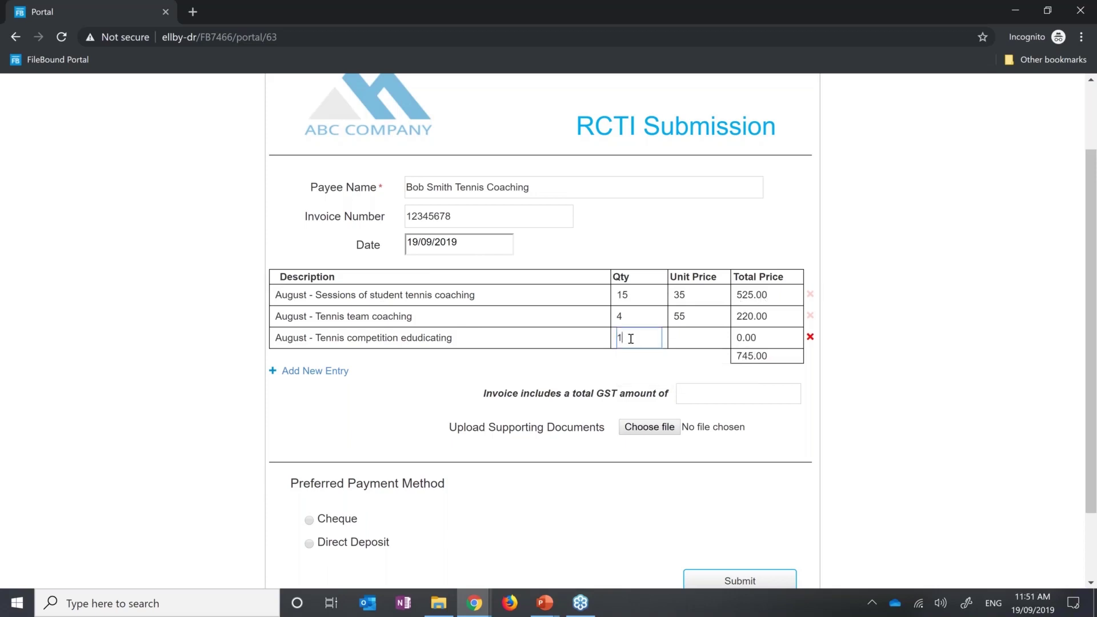
key(Tab)
text(5)
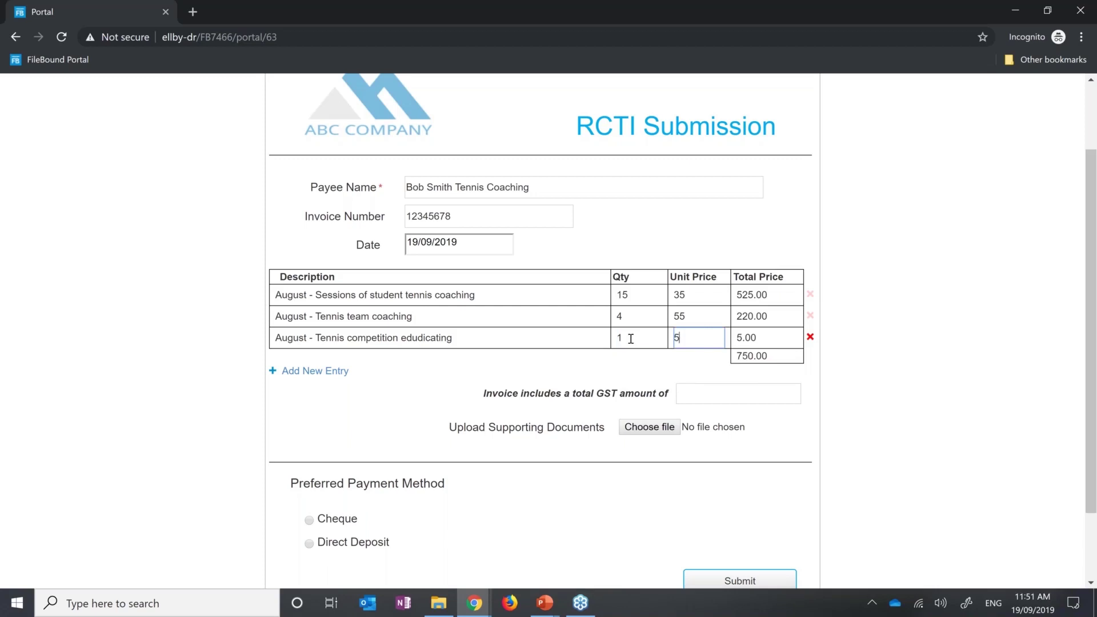
text(00)
click(428, 338)
key(BackSpace)
key(BackSpace)
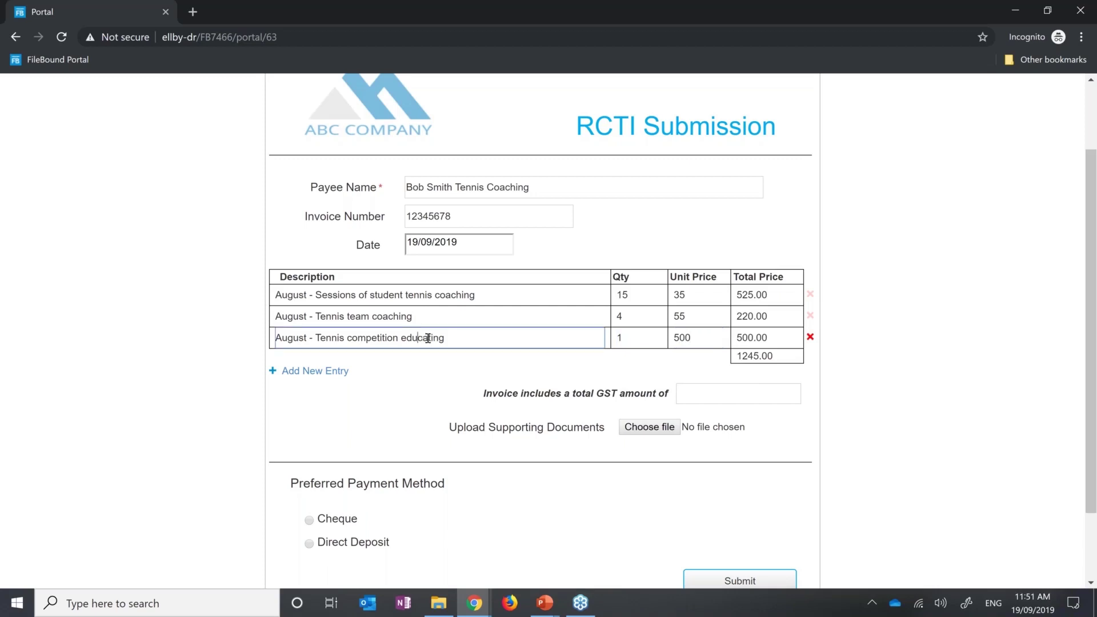
key(ctrl+z)
Step: Set the unit price of the August tennis competition entry to 700
click(625, 341)
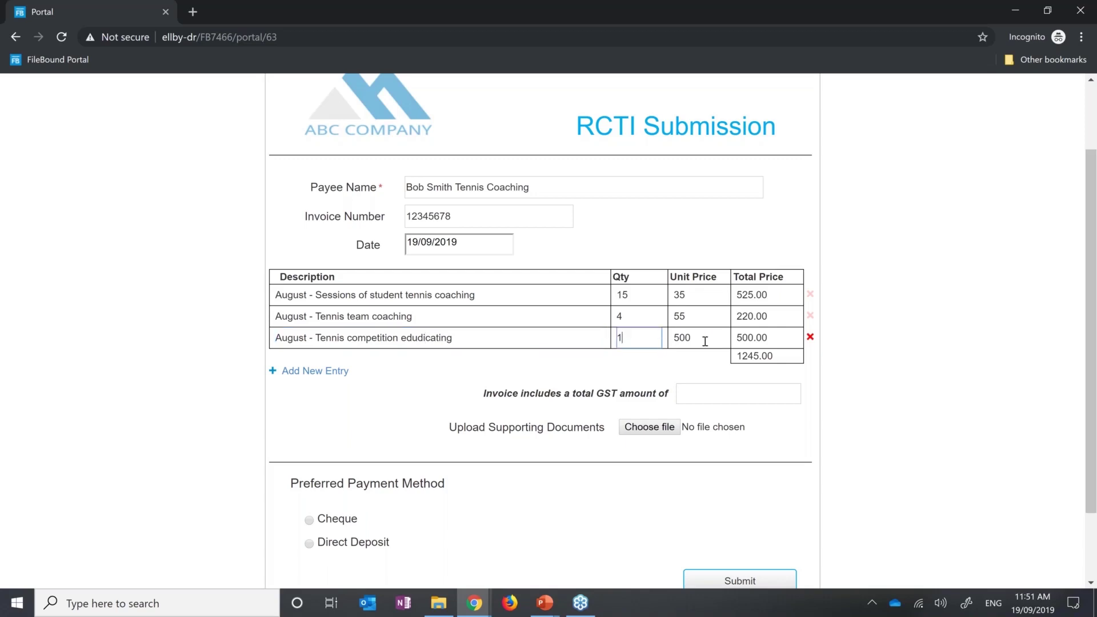
click(708, 339)
click(783, 340)
drag(697, 339, 677, 338)
key(BackSpace)
key(BackSpace)
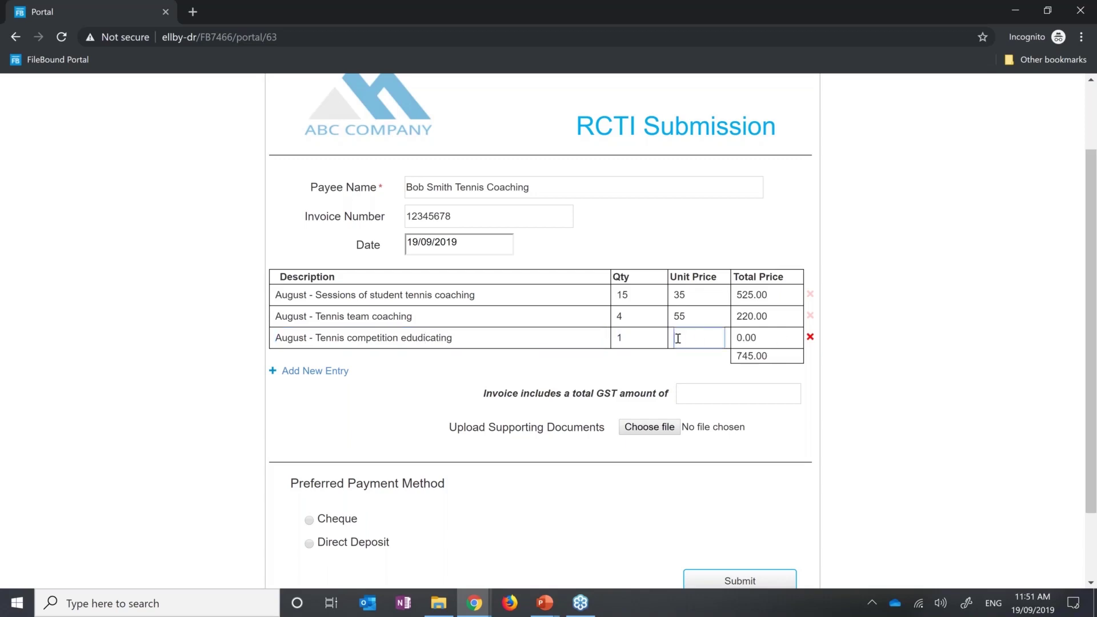
text(700)
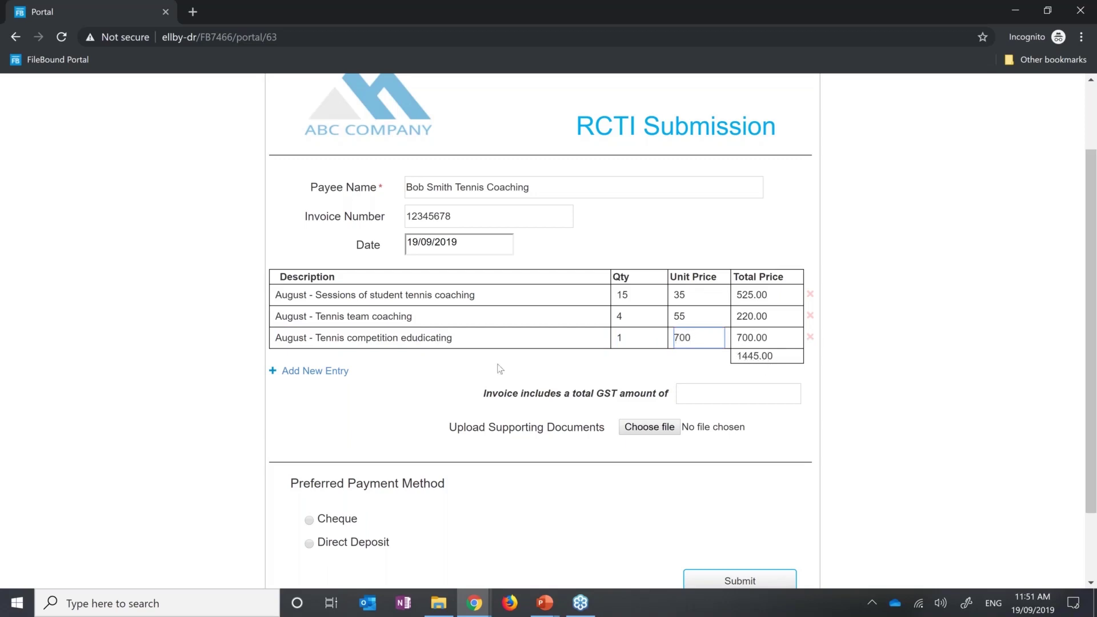
Step: Add a new line entry with the description "August - Tennis equipment hire"
click(327, 373)
click(290, 358)
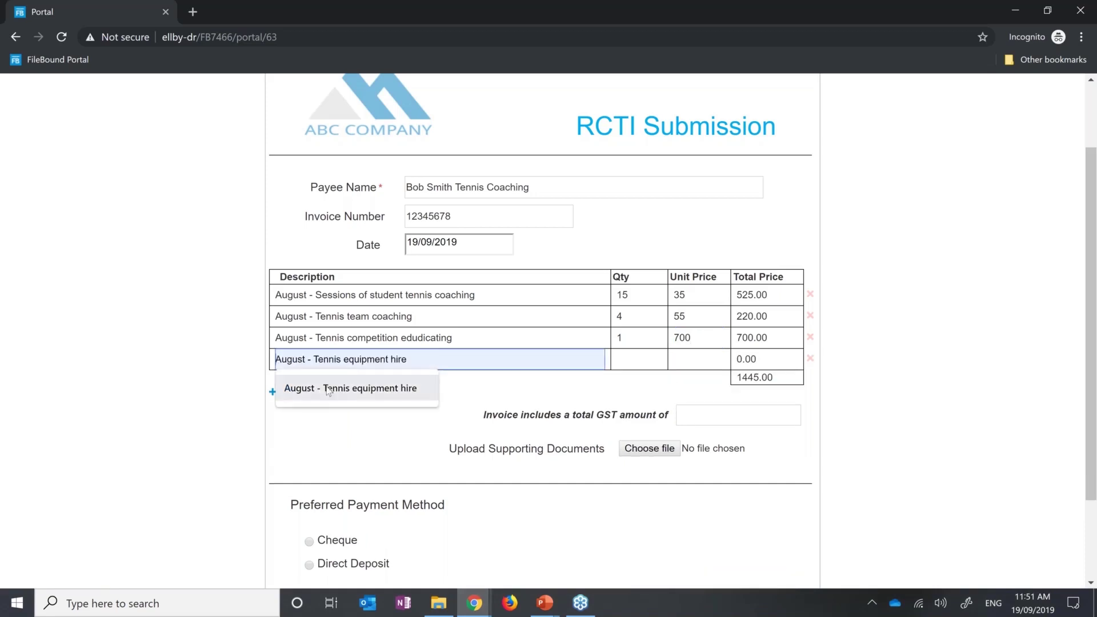
click(329, 389)
Step: Set the equipment hire entry's quantity to 1 and unit price to 350, and add another blank entry below it
click(625, 360)
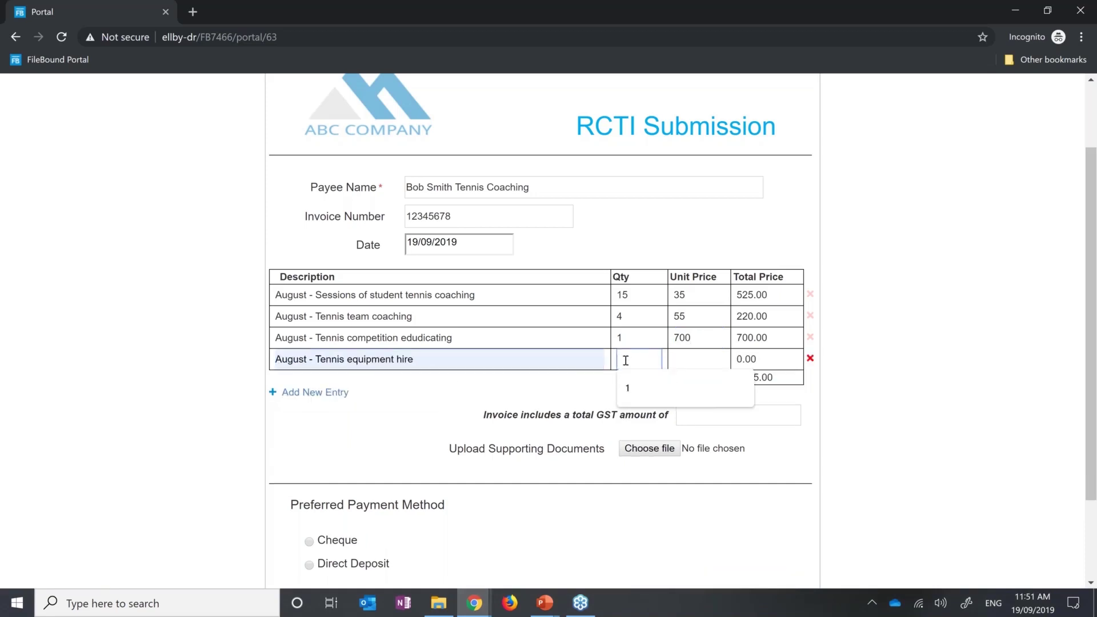
text(1)
key(Tab)
click(690, 364)
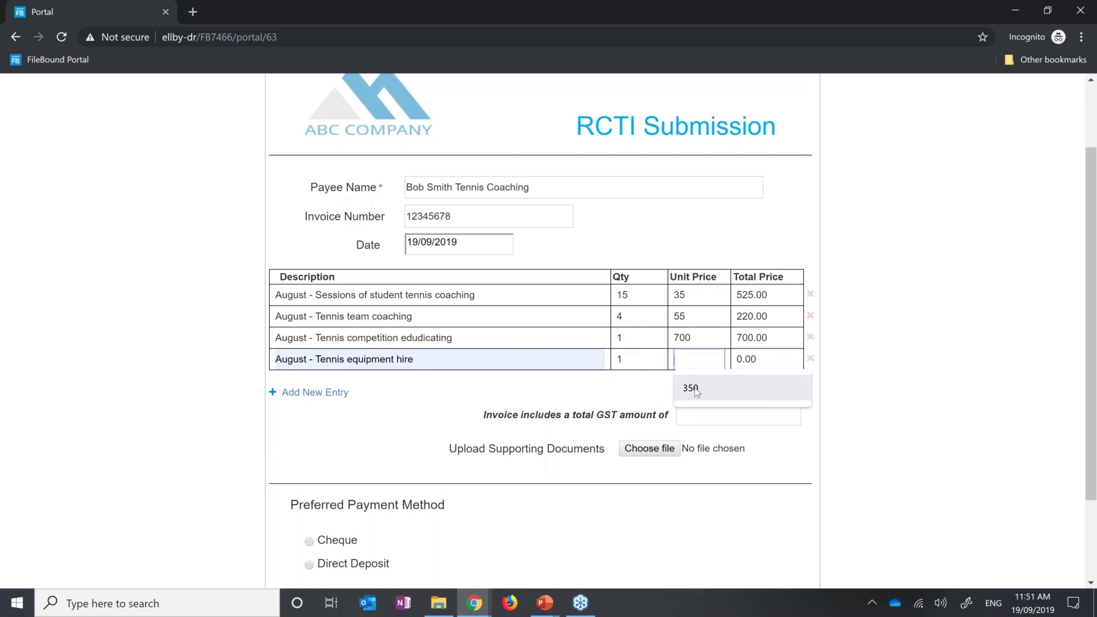
click(697, 393)
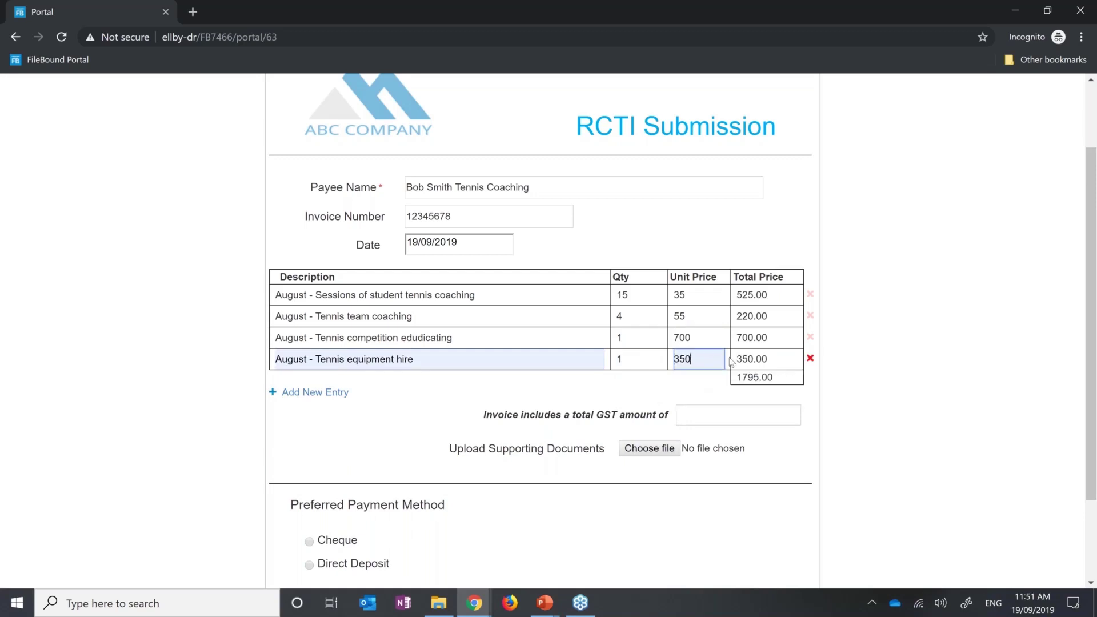
key(Tab)
key(Return)
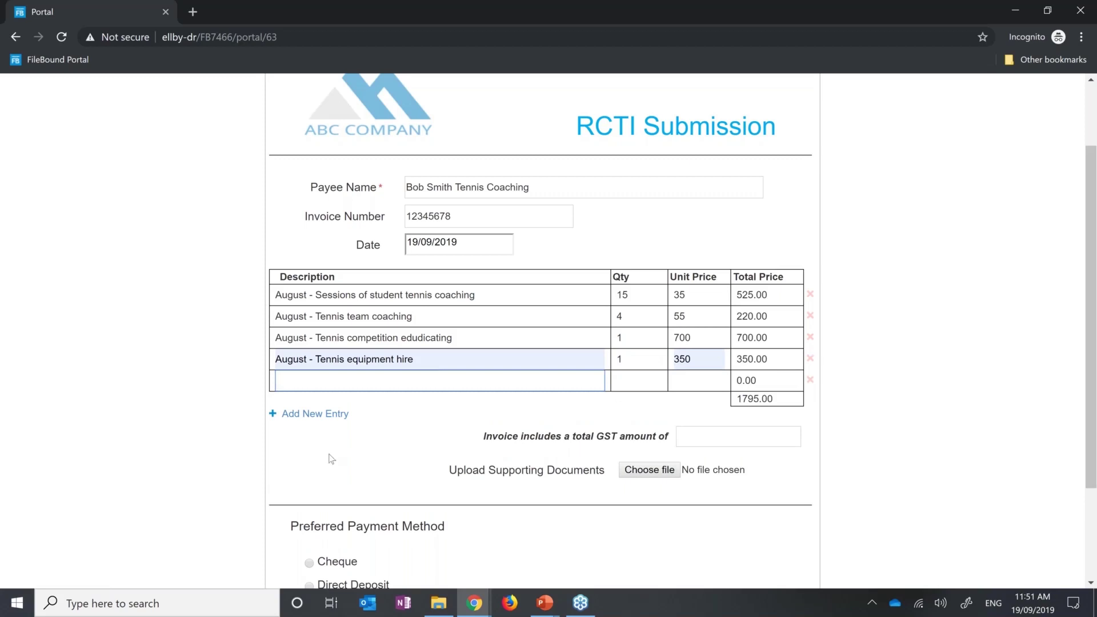
Step: Select Cheque as the preferred payment method, and switch the selection to Direct Deposit
scroll(332, 459, down, 3)
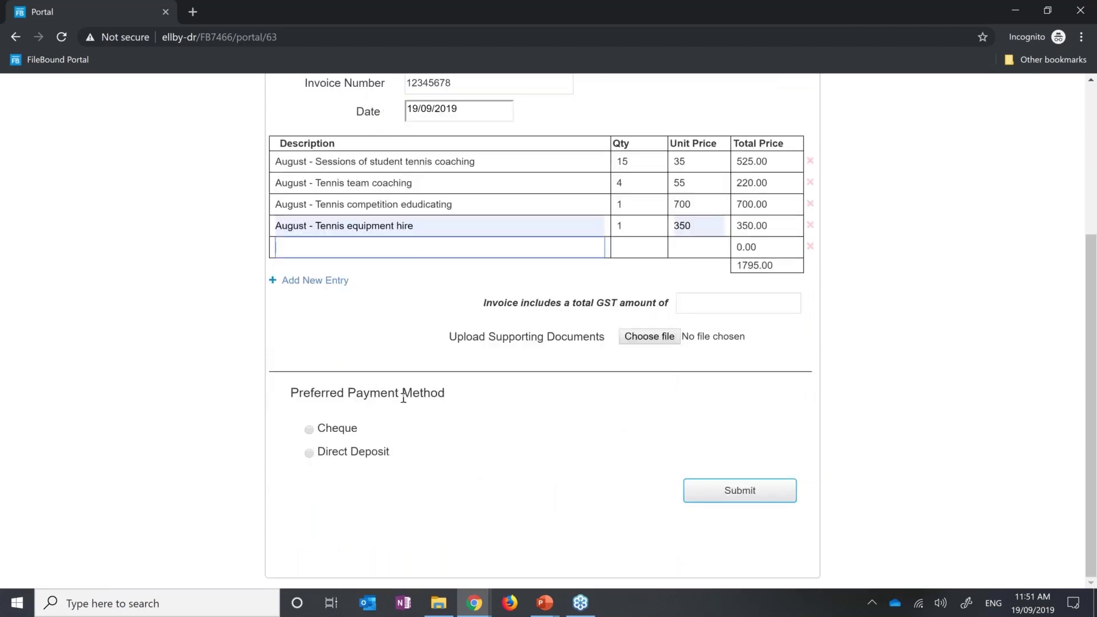
click(309, 430)
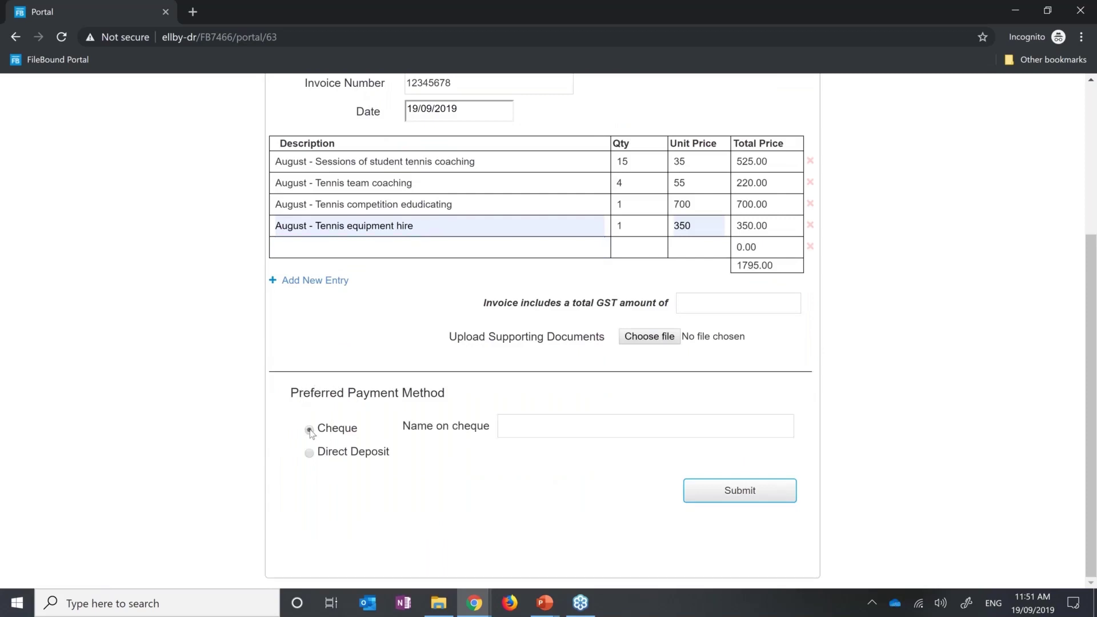
click(534, 420)
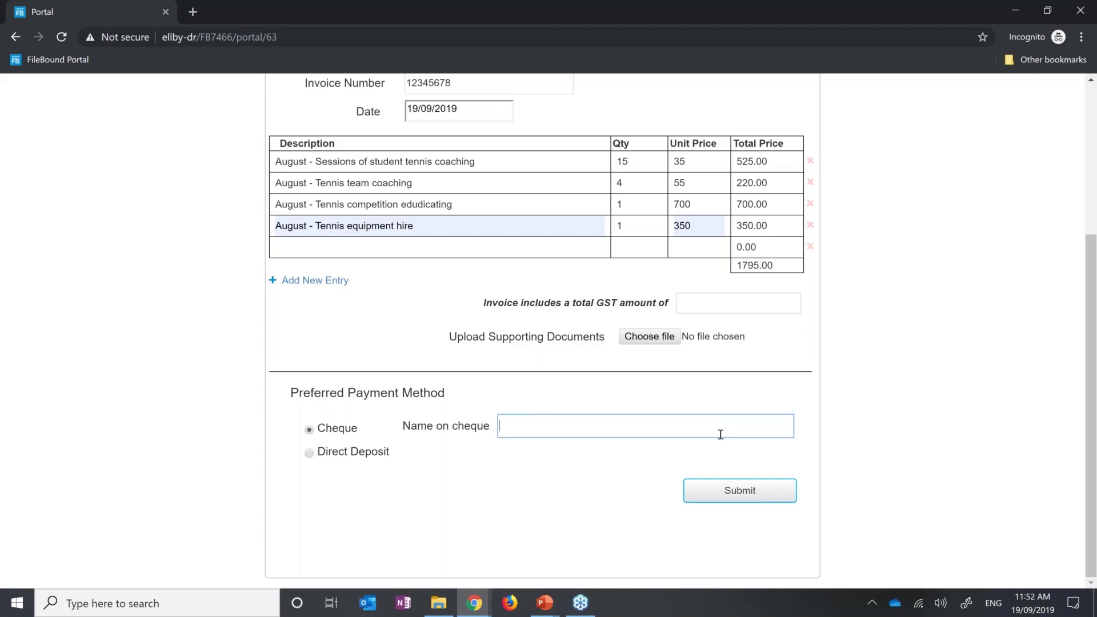
click(309, 454)
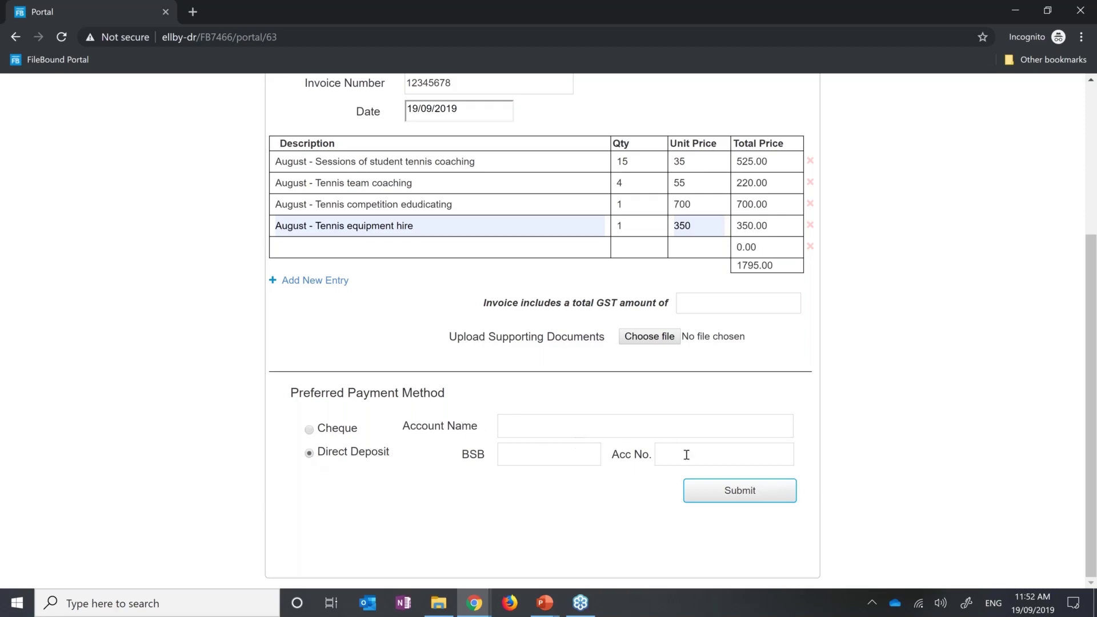
scroll(883, 240, up, 3)
scroll(883, 241, down, 3)
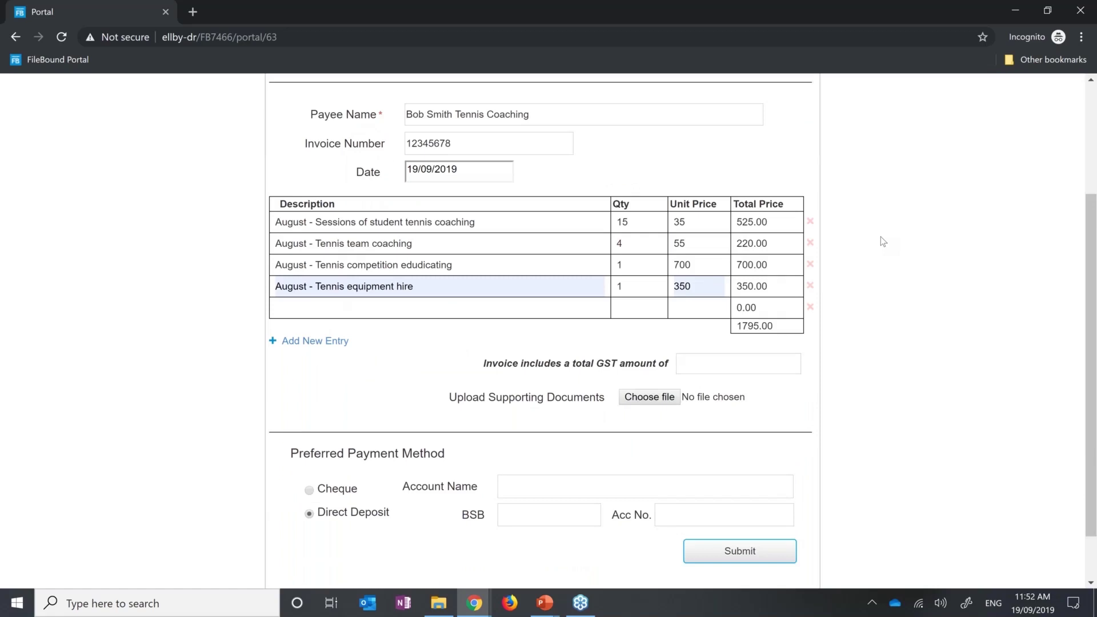
scroll(883, 241, down, 1)
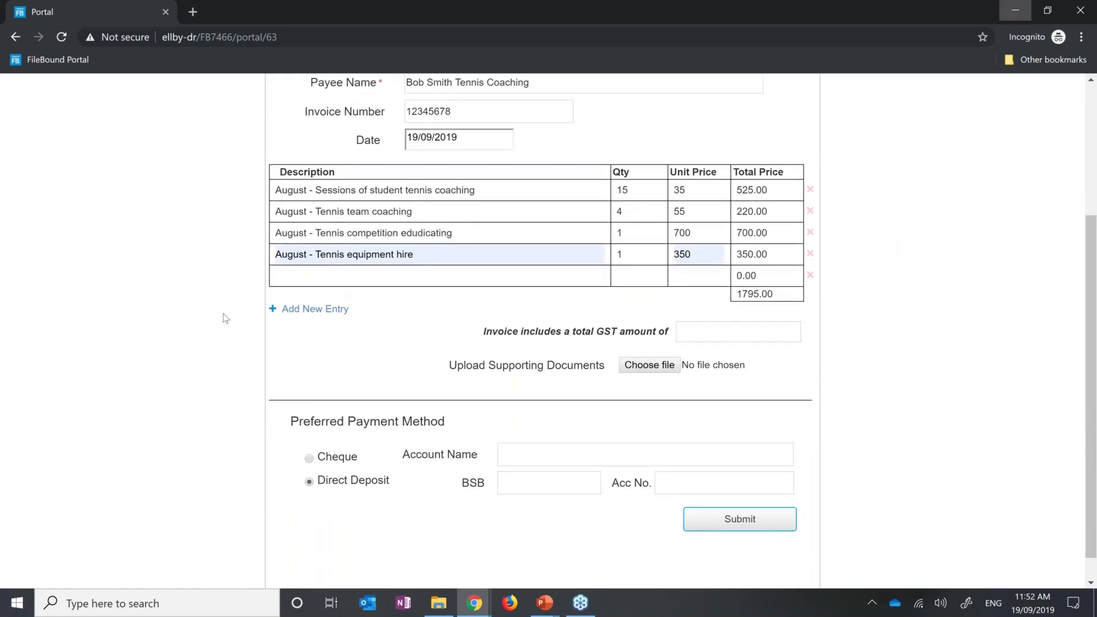
Step: Switch to the FileBound administration window and open the settings of the HR - EMPLOYEES project
key(alt+Tab)
click(17, 553)
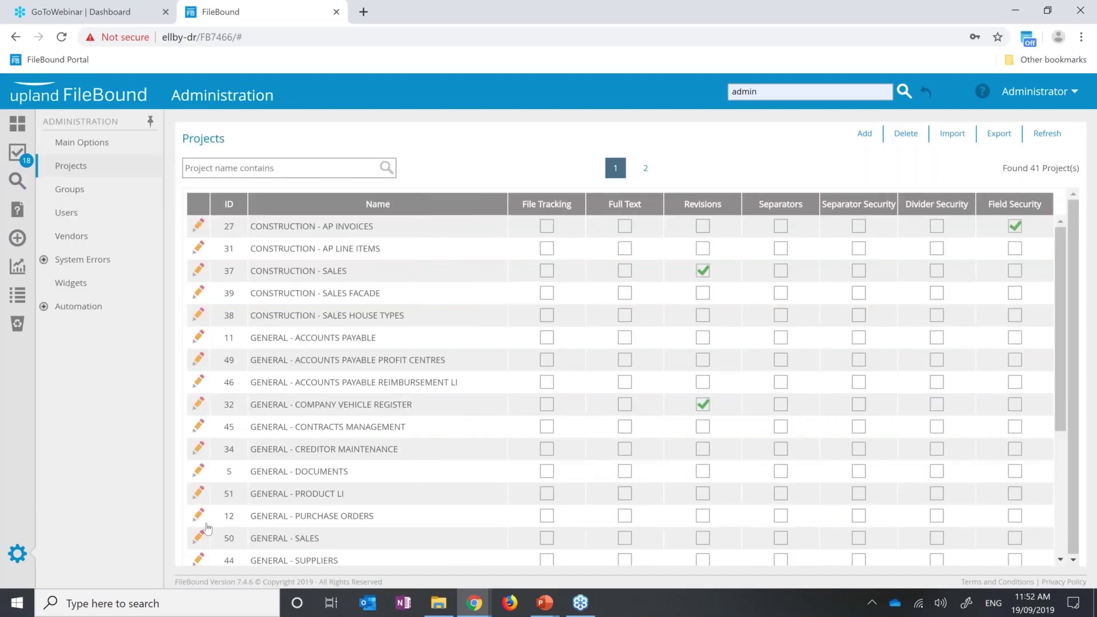
scroll(207, 528, down, 3)
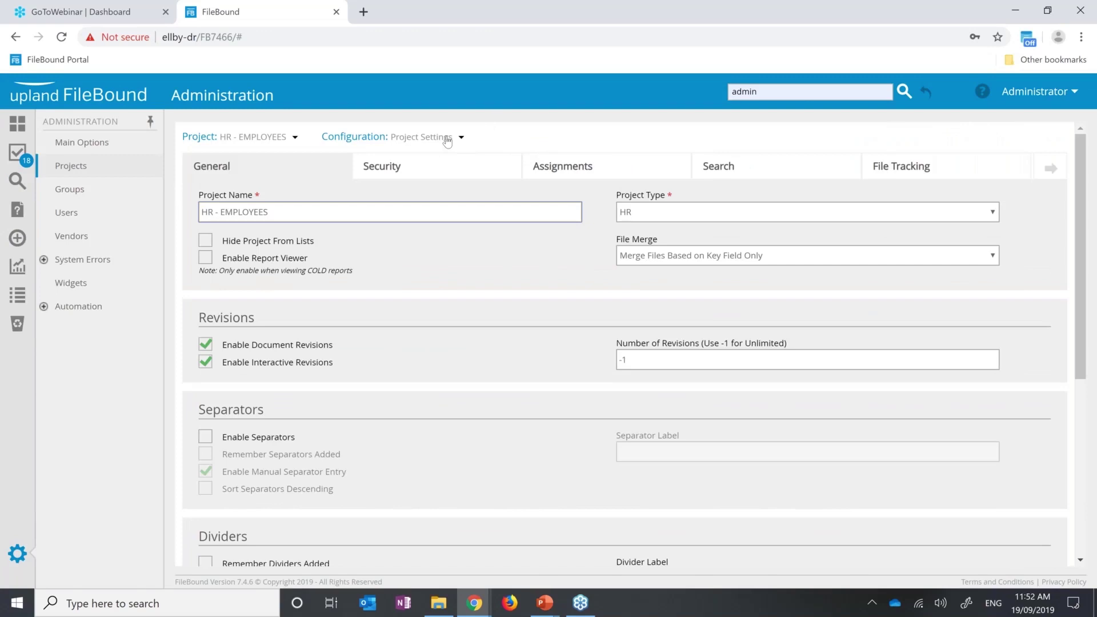
Step: Show the web forms of the HR - EMPLOYEES project and open the Time-off Request Form in the Form Designer
click(448, 139)
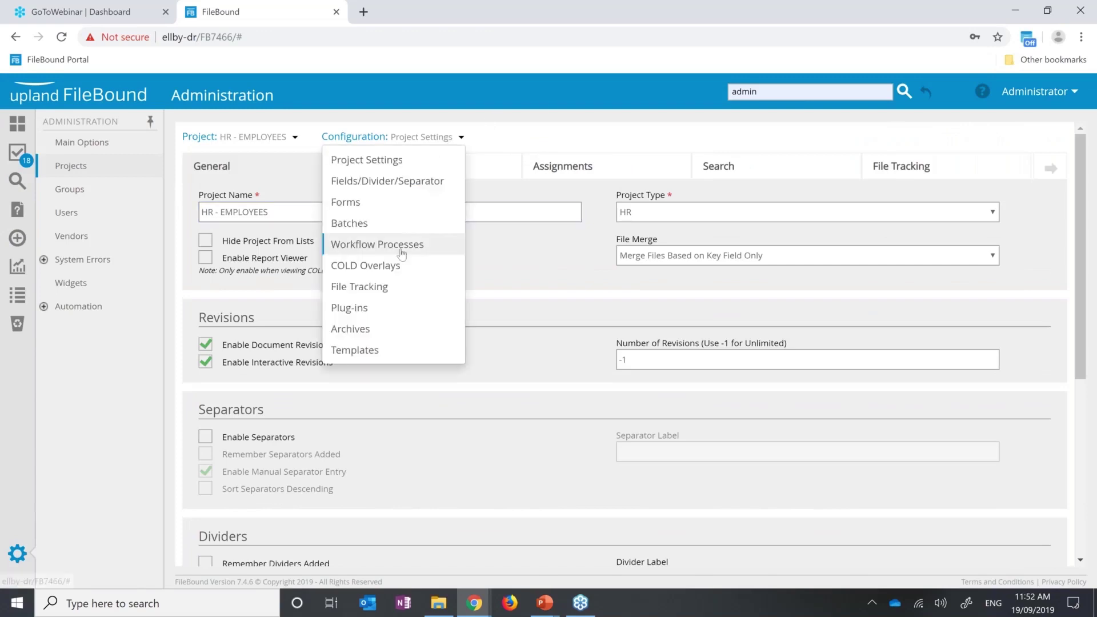
click(386, 206)
click(381, 197)
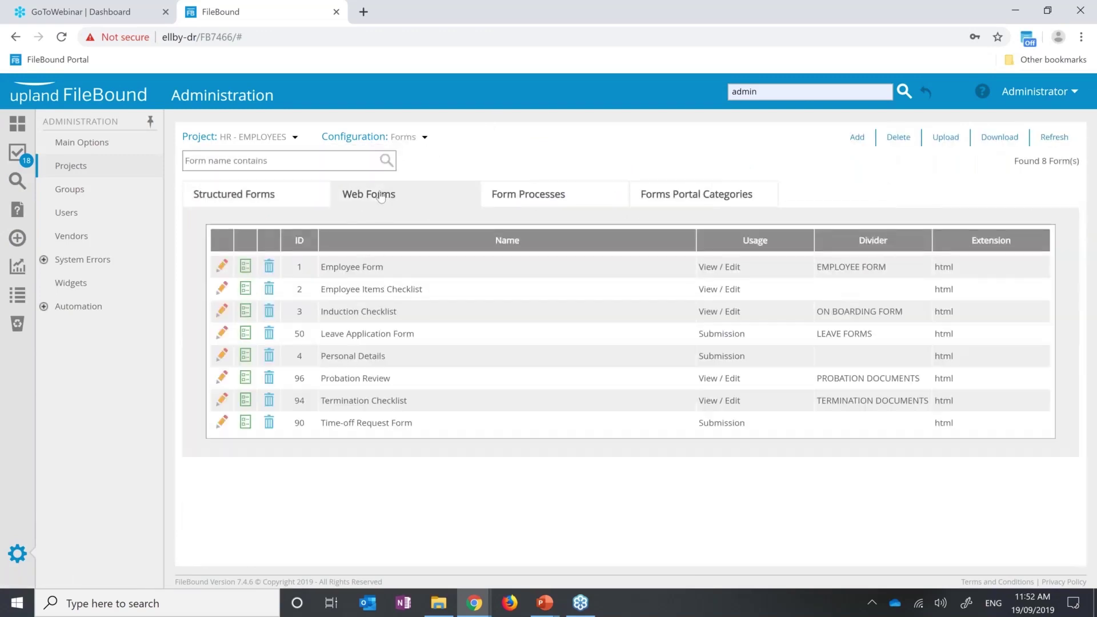
click(246, 423)
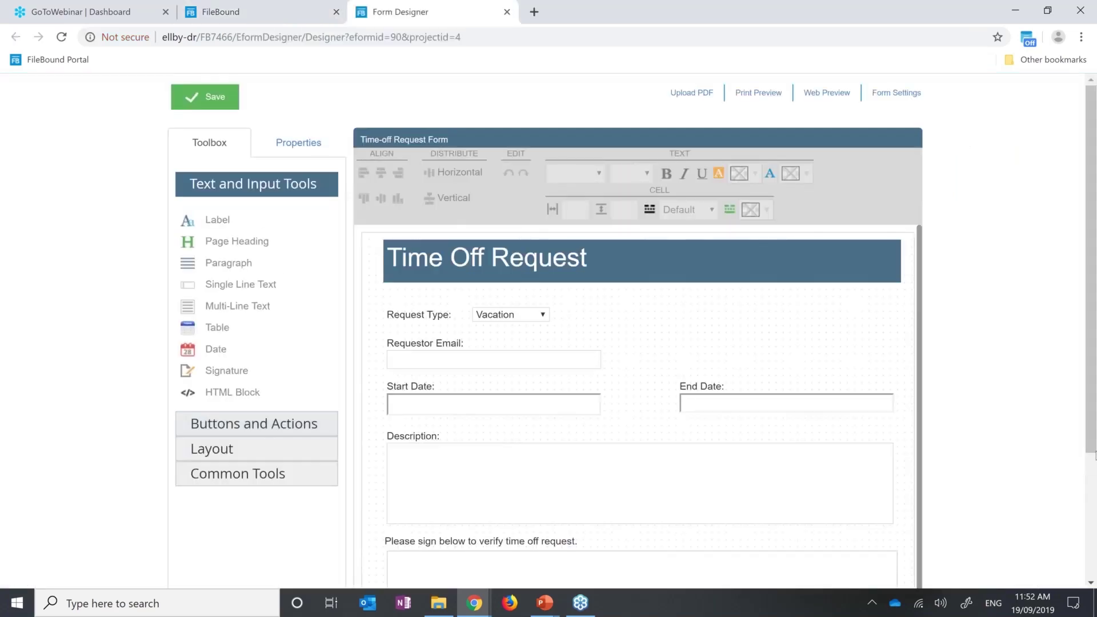
Step: Preview the Time-off Request Form as a web page, try request type Sick Day and a freehand signature, and close the preview
click(827, 92)
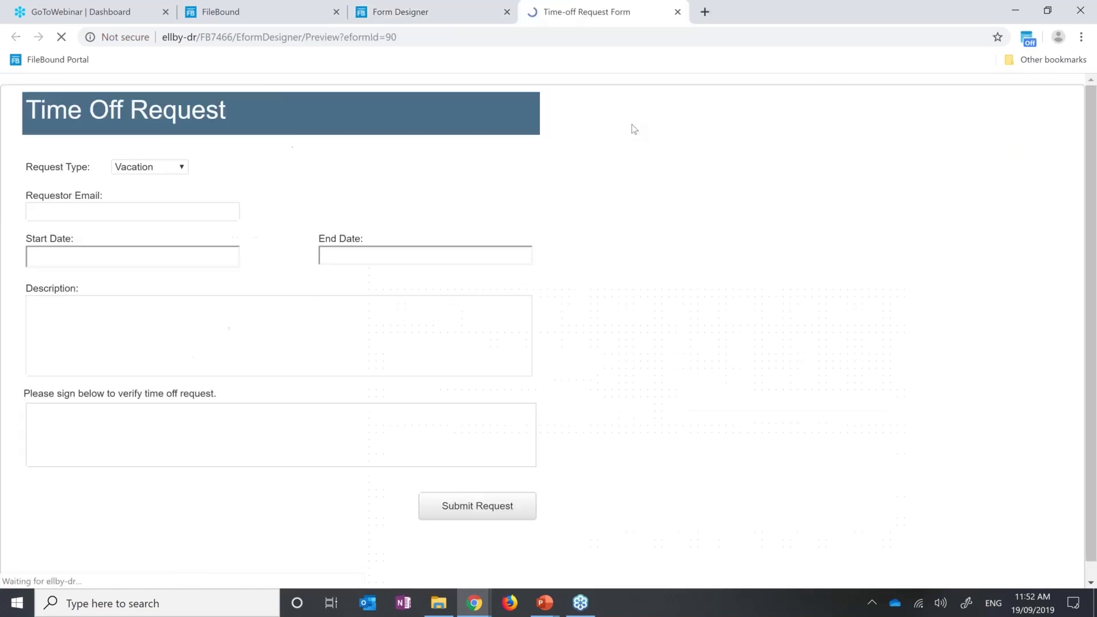
click(436, 167)
click(416, 253)
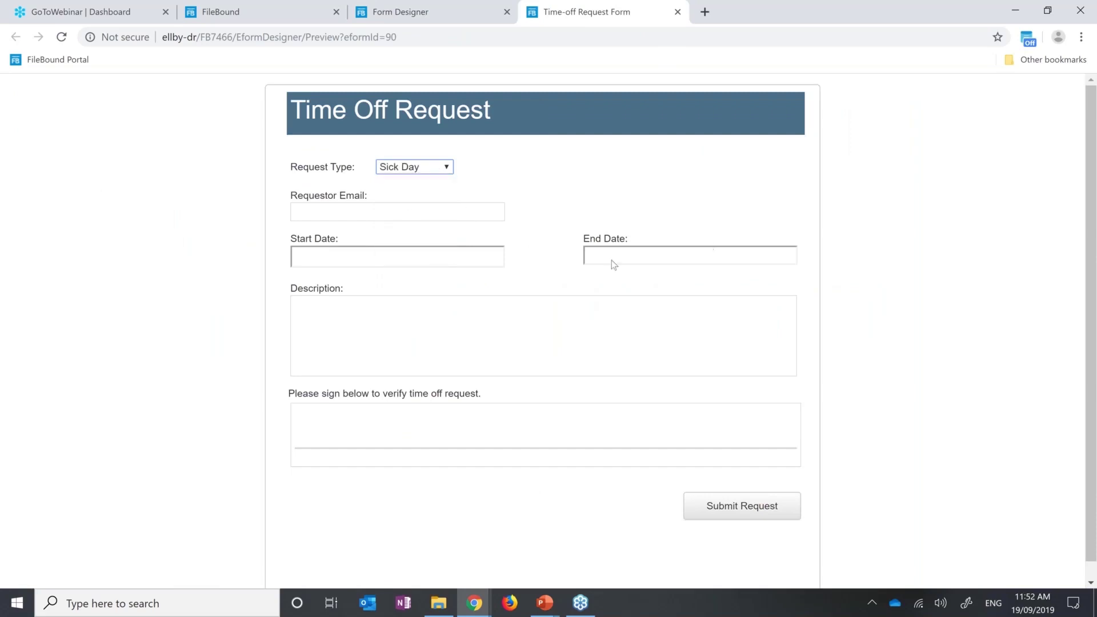
drag(401, 424, 768, 444)
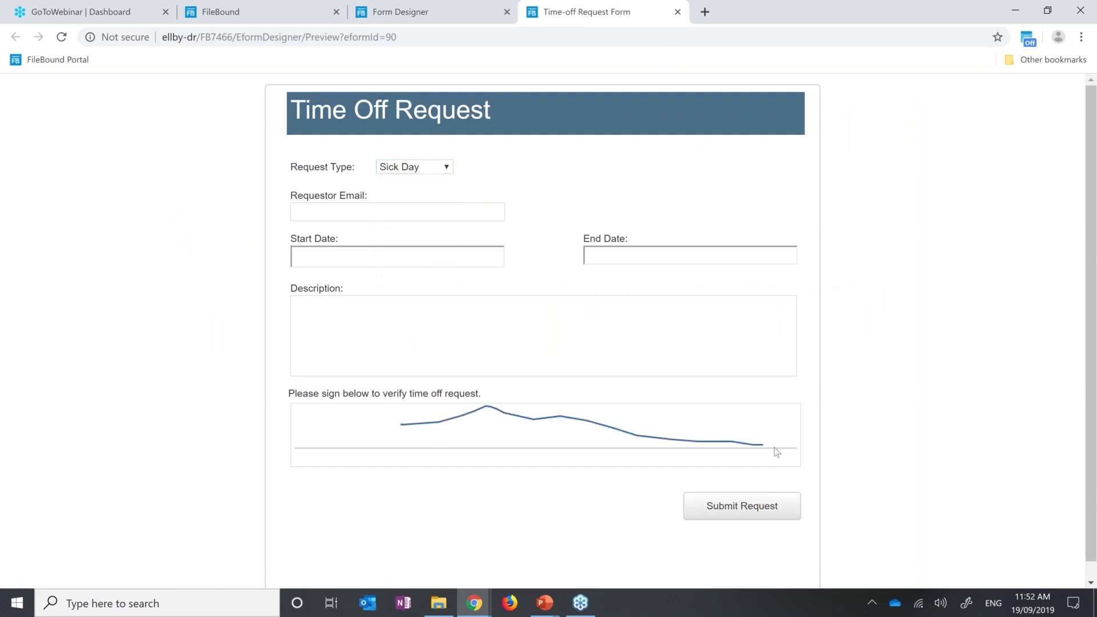
click(678, 12)
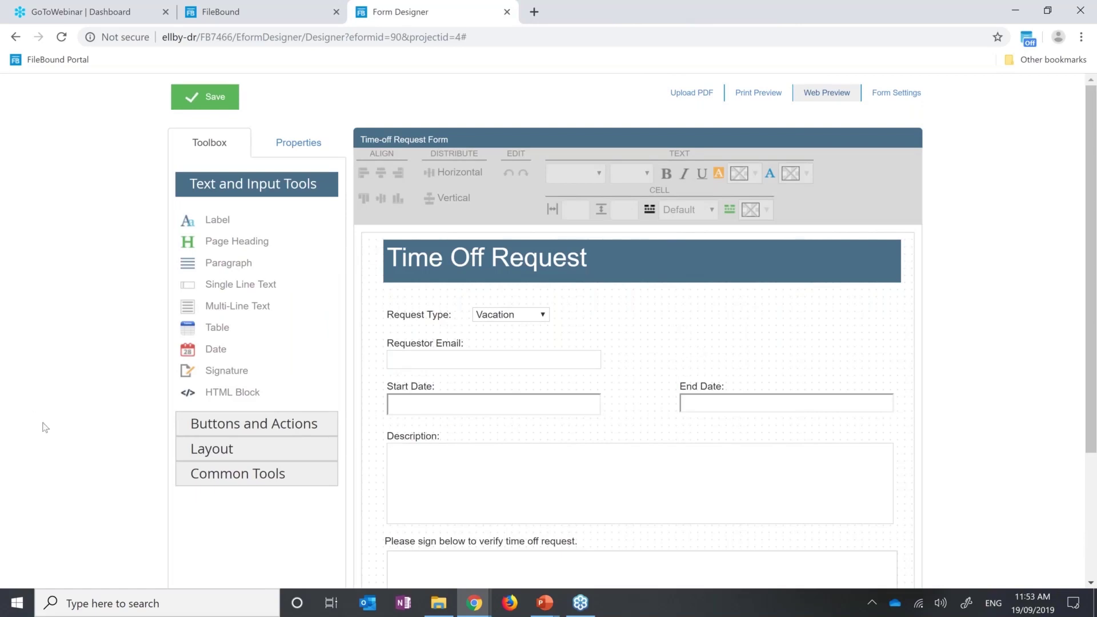
Step: Add a File Upload control to the Time Off Request form, just above the End Date label
scroll(44, 427, down, 1)
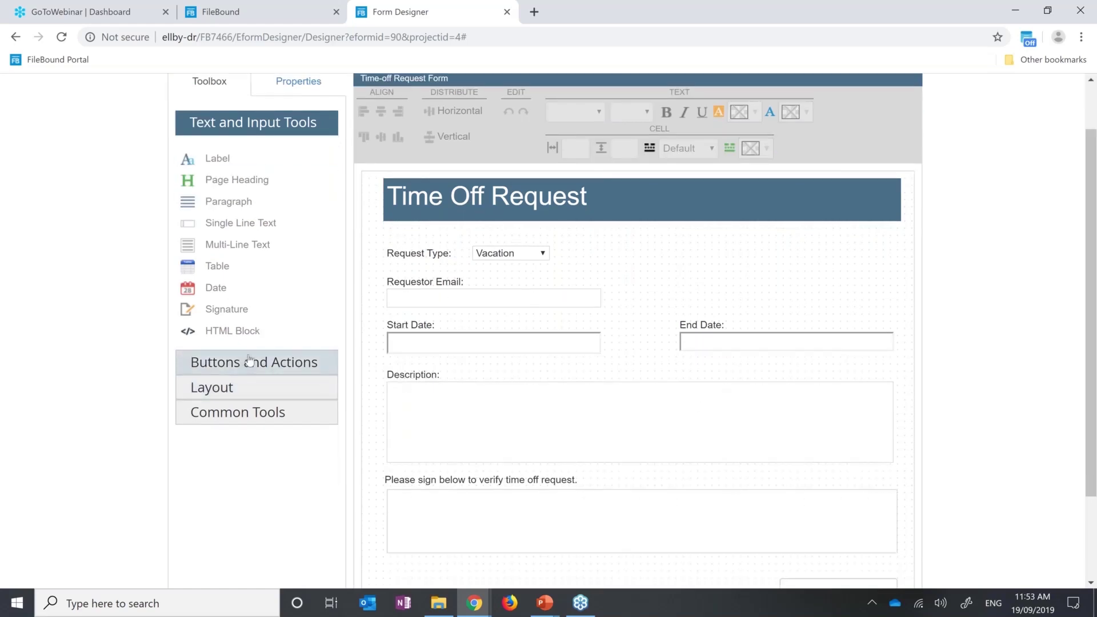
click(250, 361)
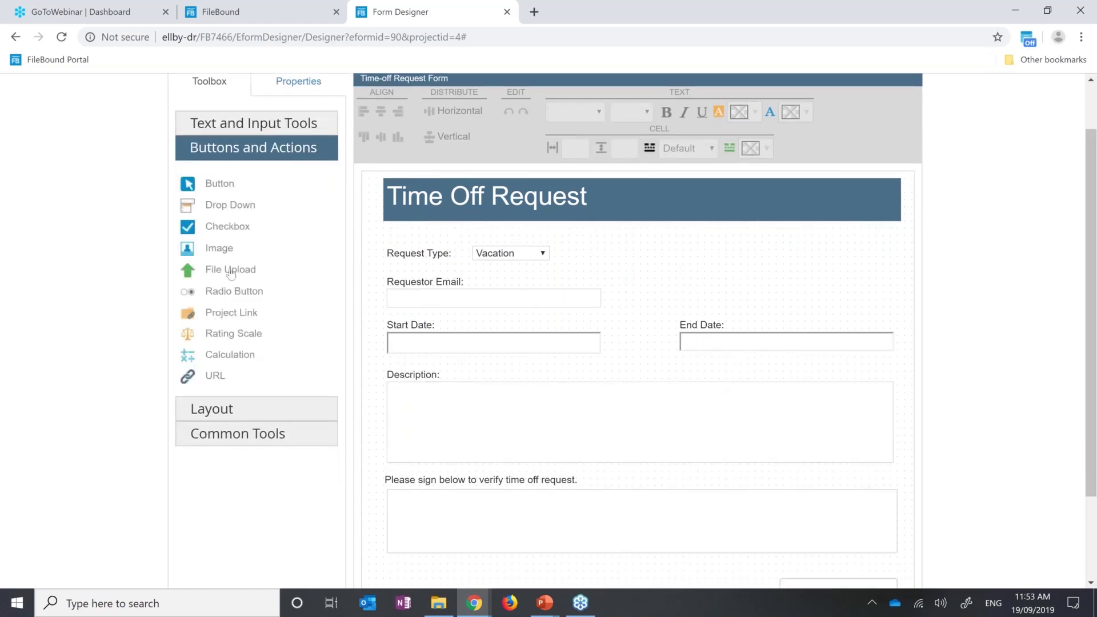
drag(231, 274, 694, 286)
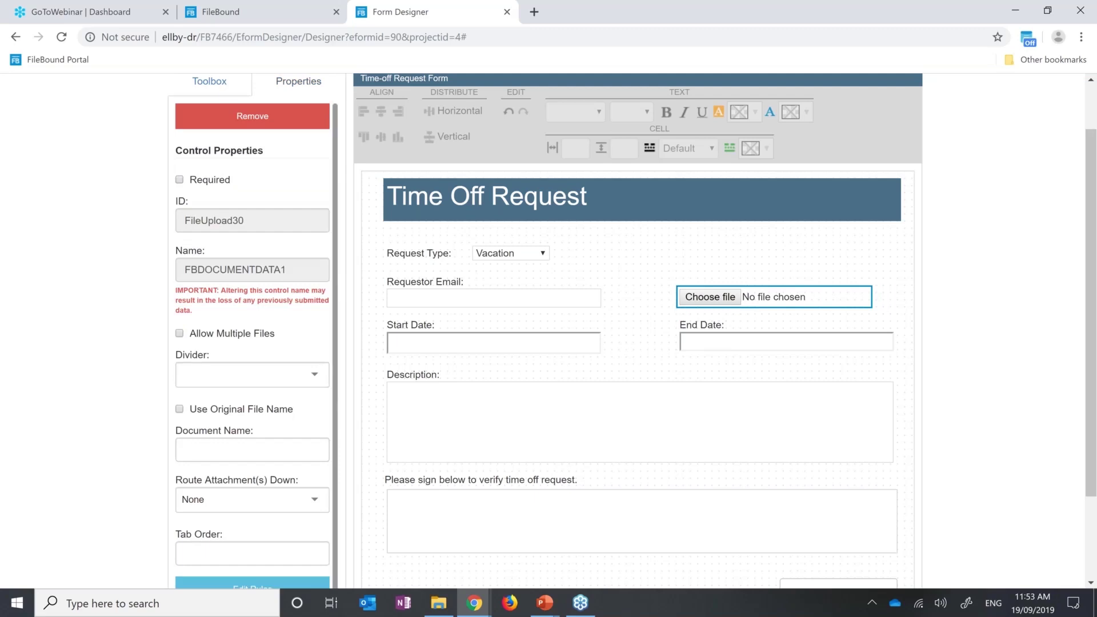
Step: Add a Label control to the Time Off Request form, directly above the file upload control and aligned with its start
click(209, 81)
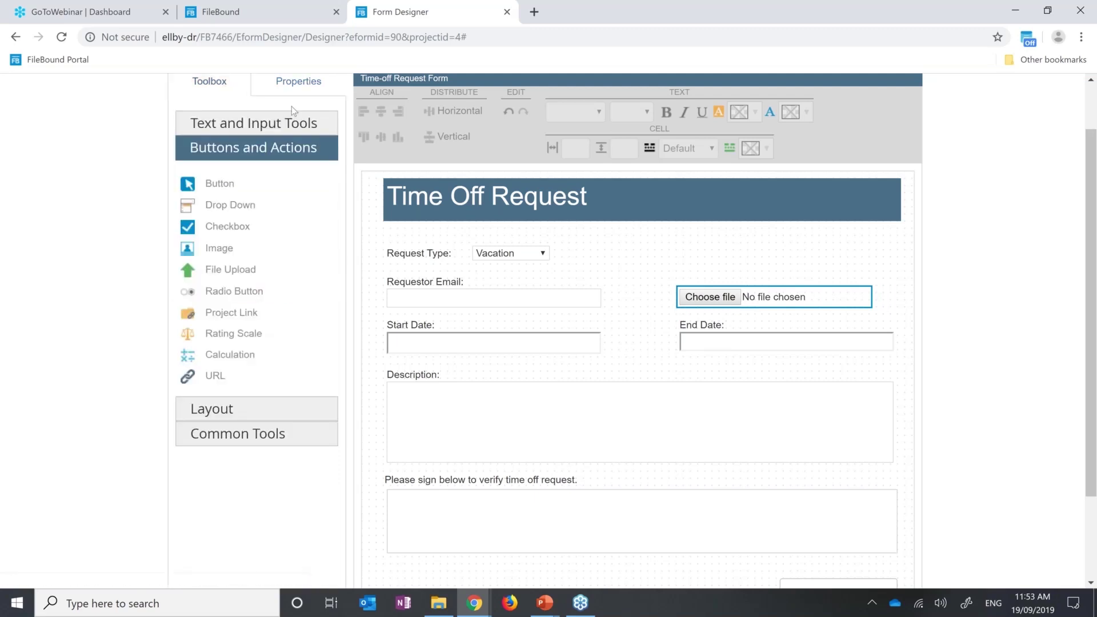
click(289, 121)
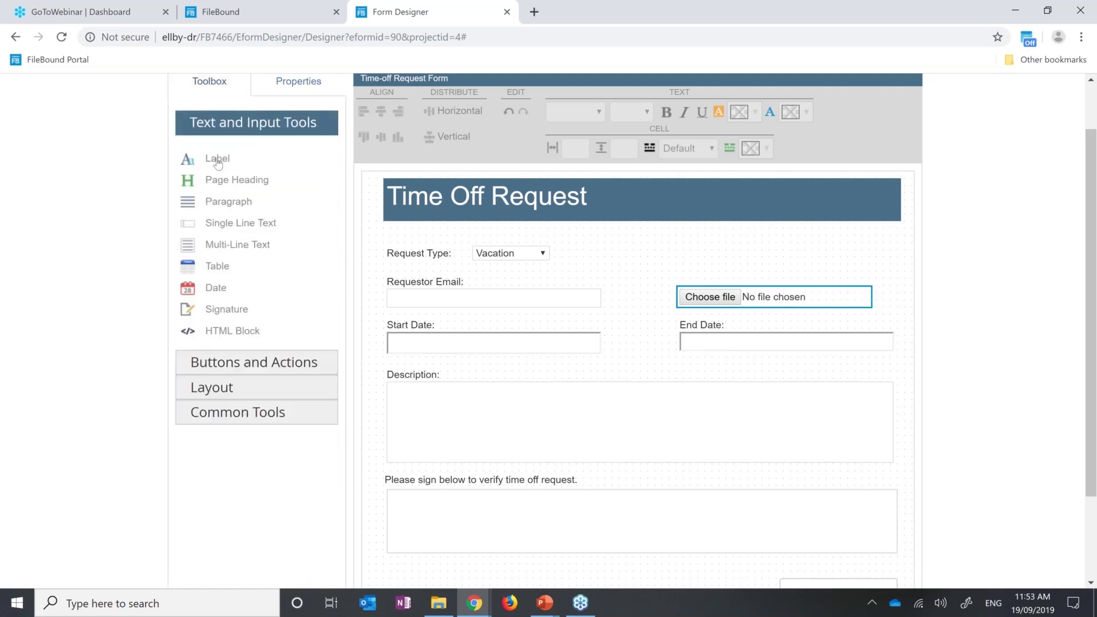
drag(217, 158, 225, 153)
drag(628, 251, 693, 277)
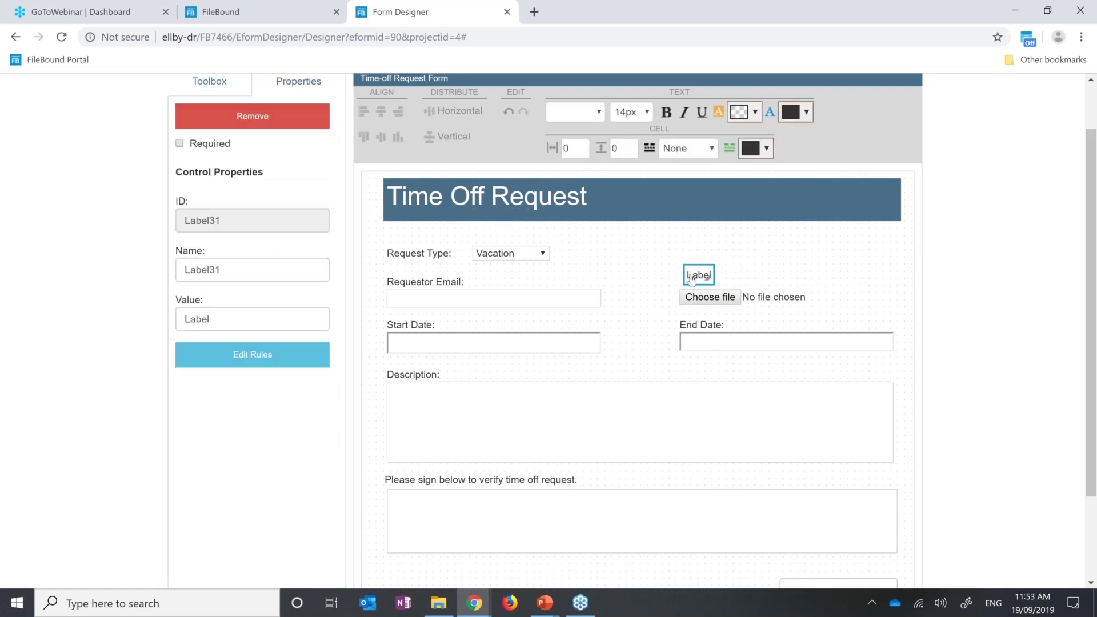
drag(692, 278, 684, 278)
Step: Set the new label's text to Upload Medical Certificate
drag(216, 316, 55, 344)
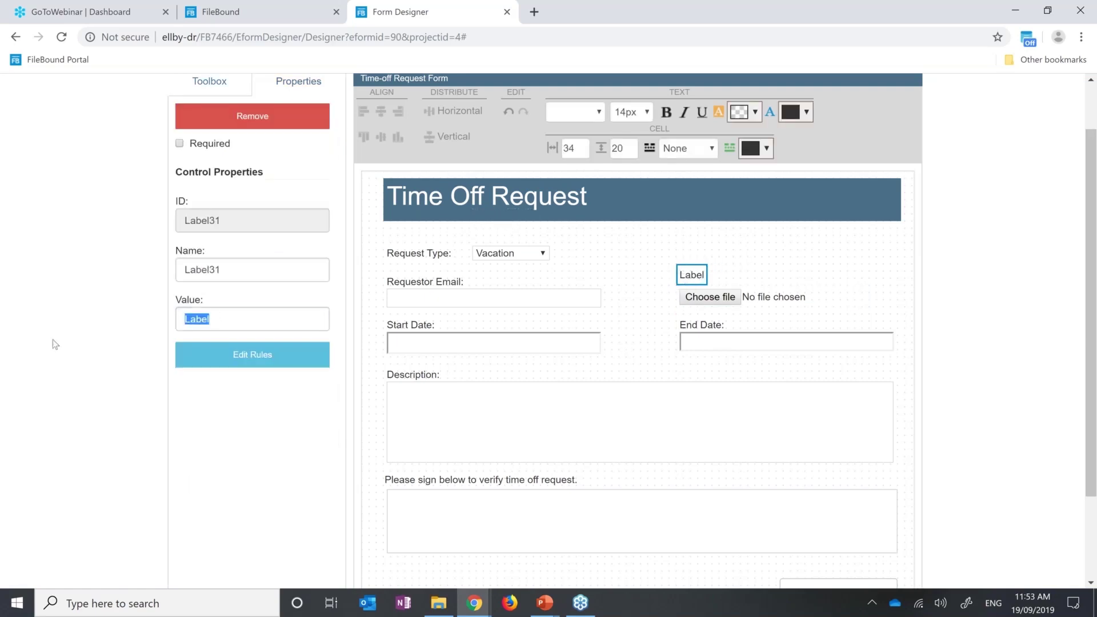
text(Upload Meid)
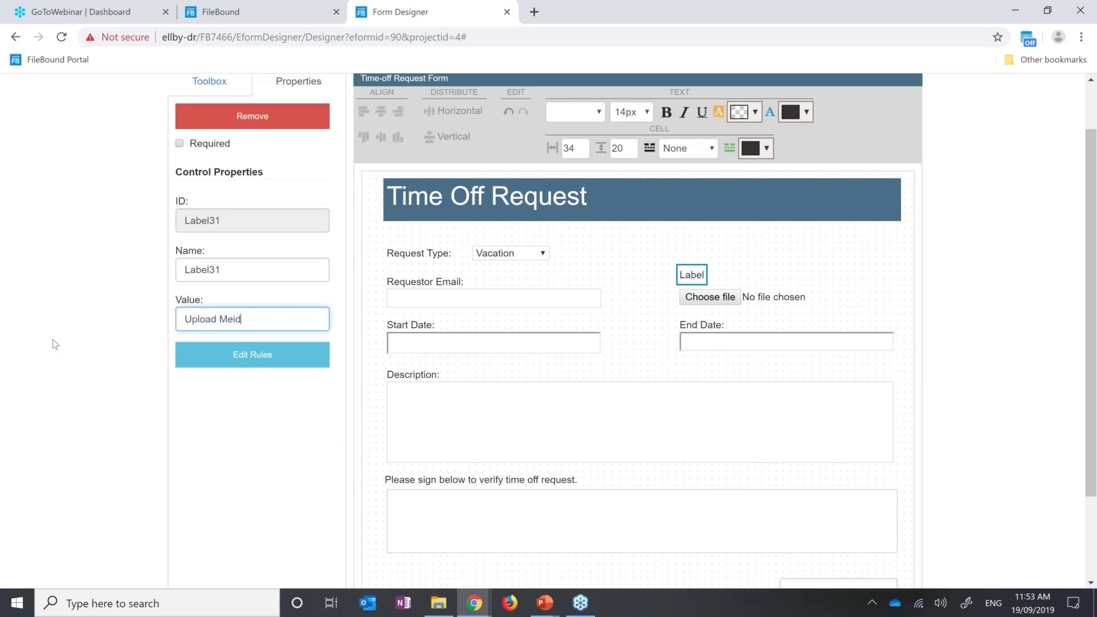
key(BackSpace)
key(BackSpace)
text(dical Certificate)
click(628, 267)
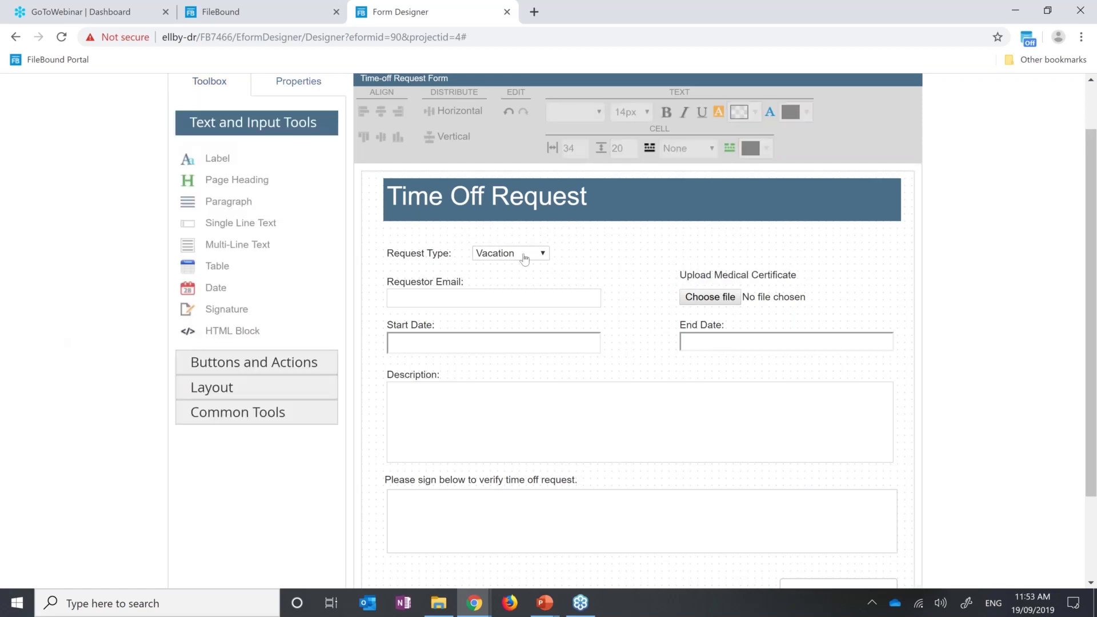
Step: Add a rule to the Upload Medical Certificate label that shows it when Request_Type is Sick Day, and save the rule
click(714, 277)
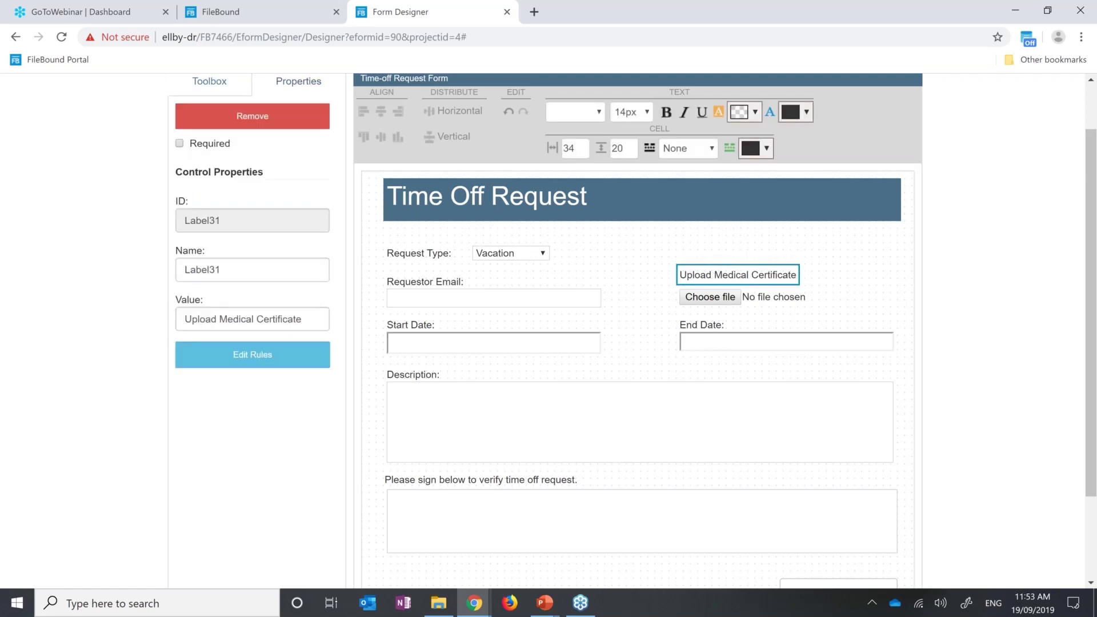
click(253, 354)
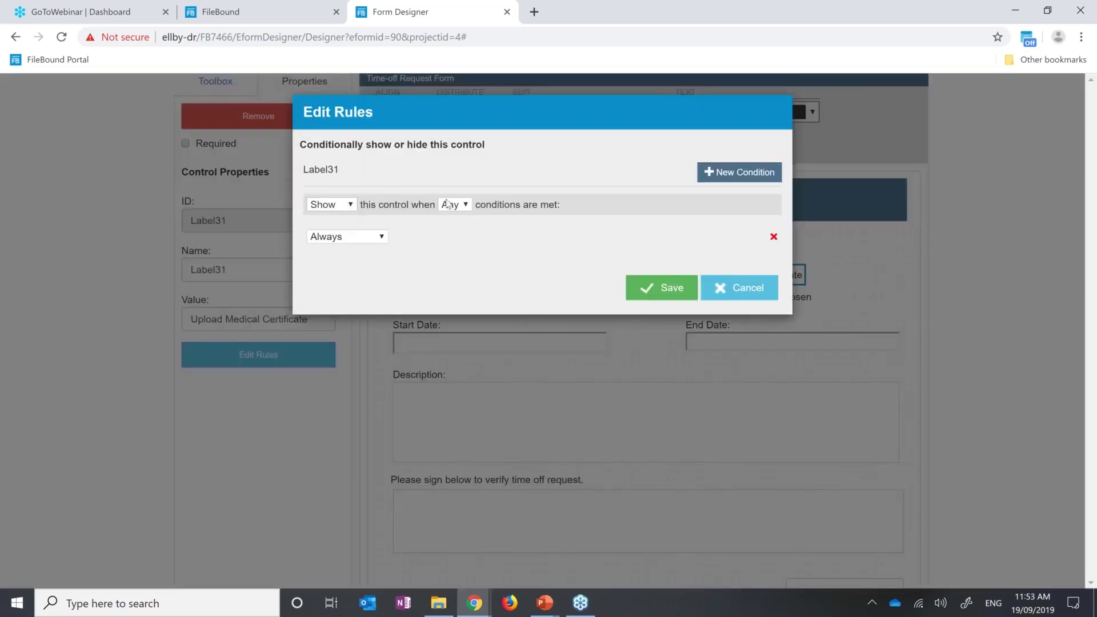
click(379, 239)
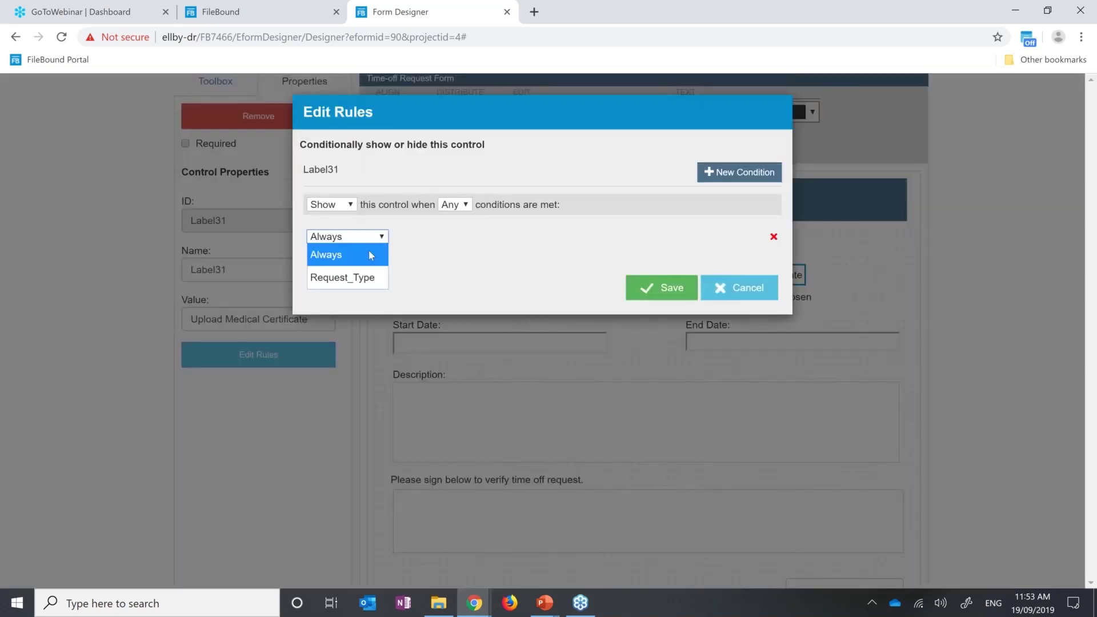
click(357, 277)
click(477, 242)
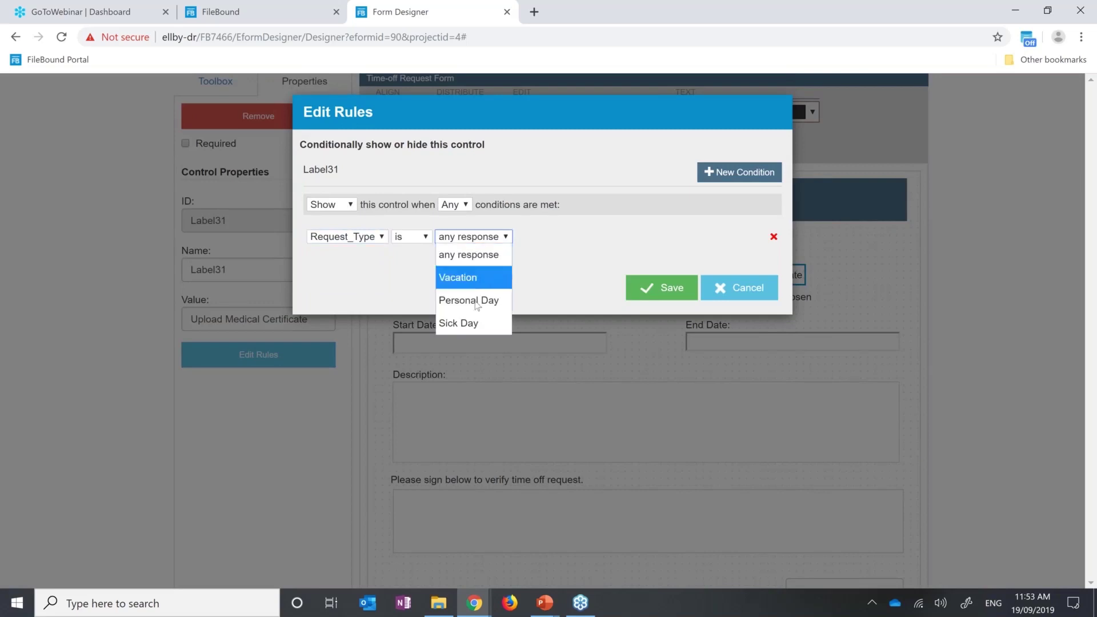
click(473, 321)
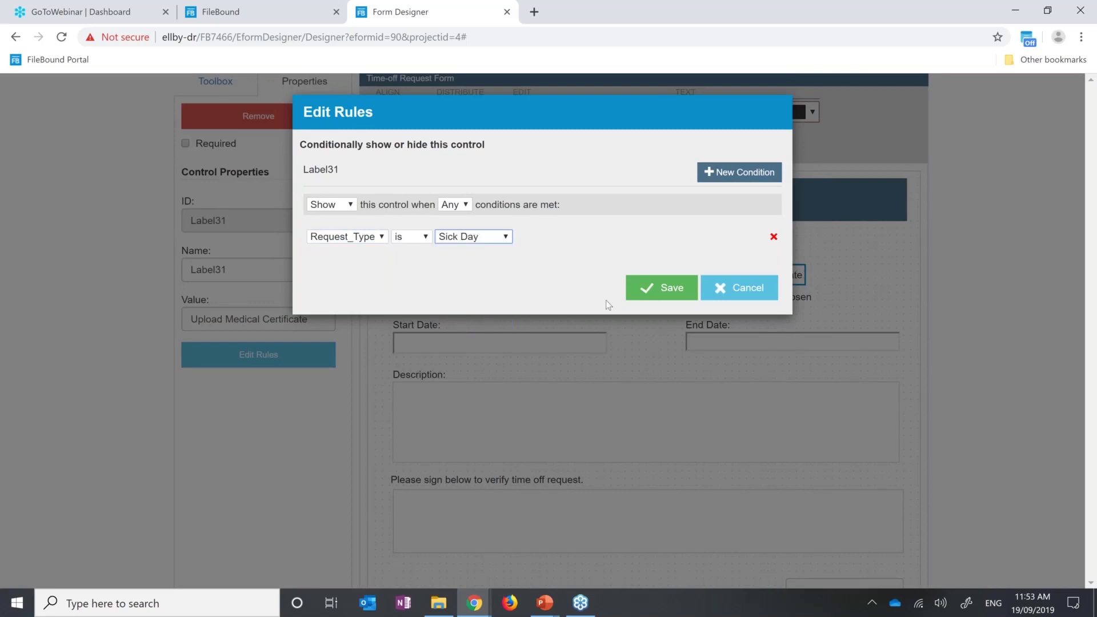
click(668, 290)
Step: Add a rule to the file upload control that shows it when Request_Type is Sick Day, and save the rule
click(702, 302)
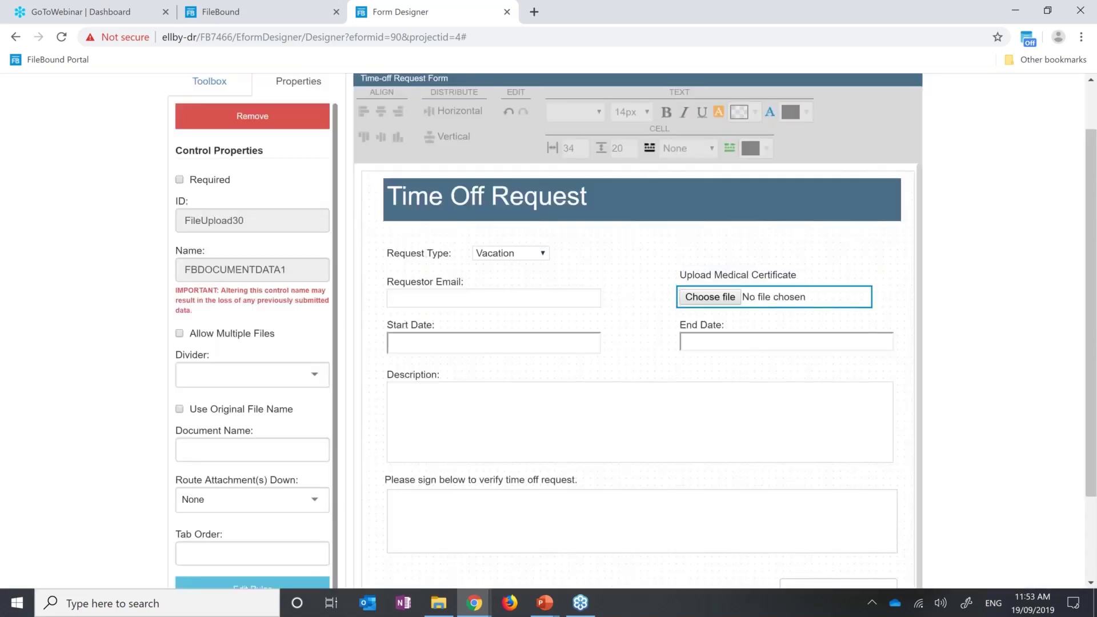
click(252, 583)
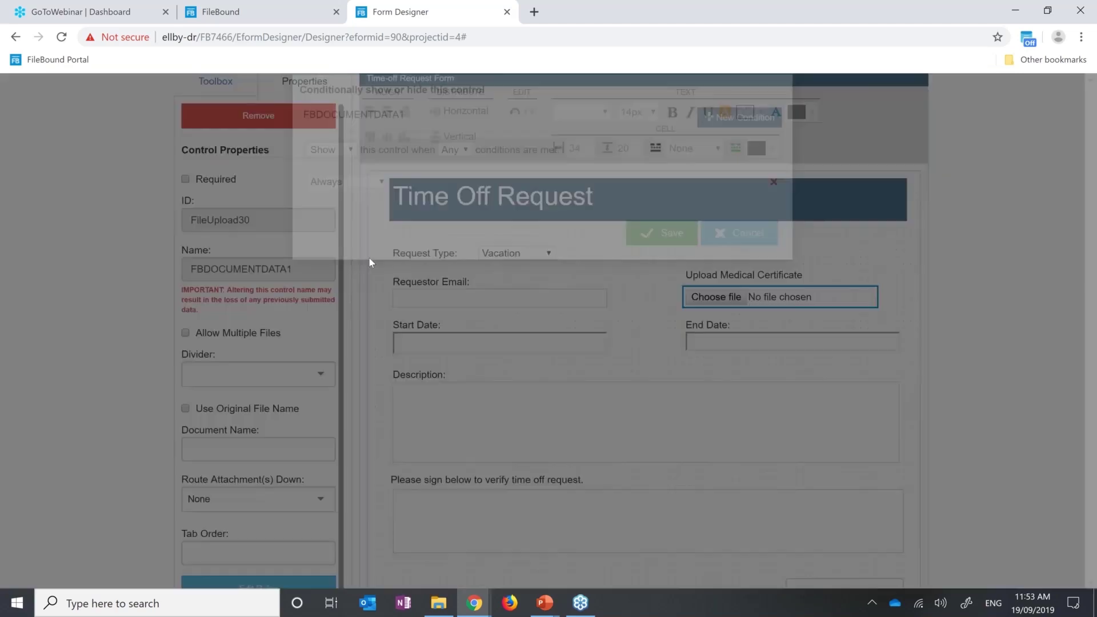
click(343, 237)
click(346, 278)
click(470, 237)
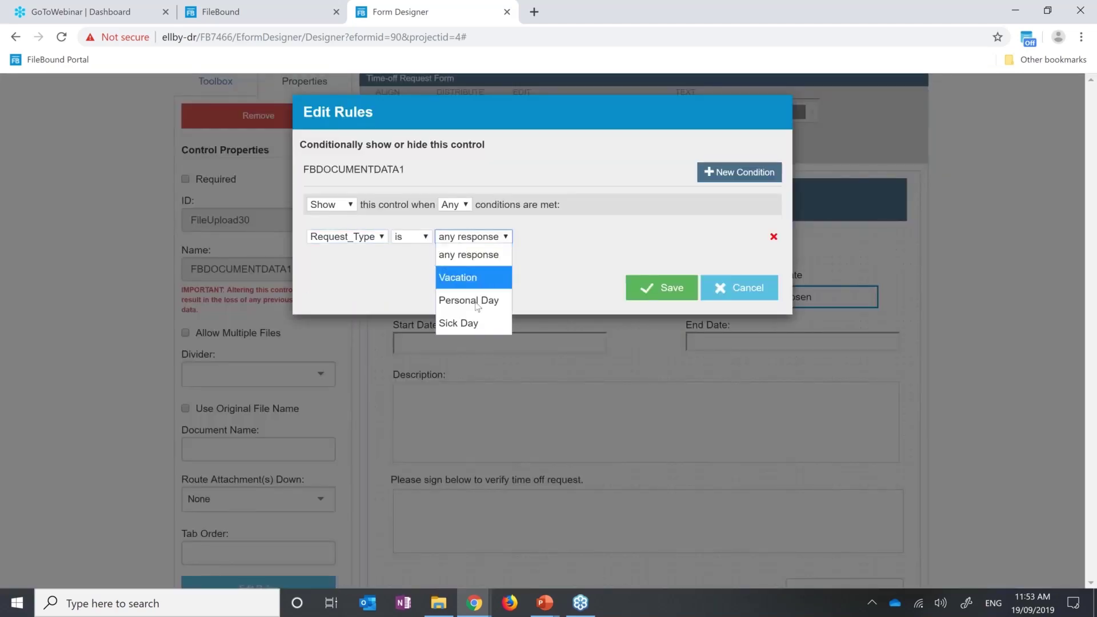
click(474, 322)
click(676, 288)
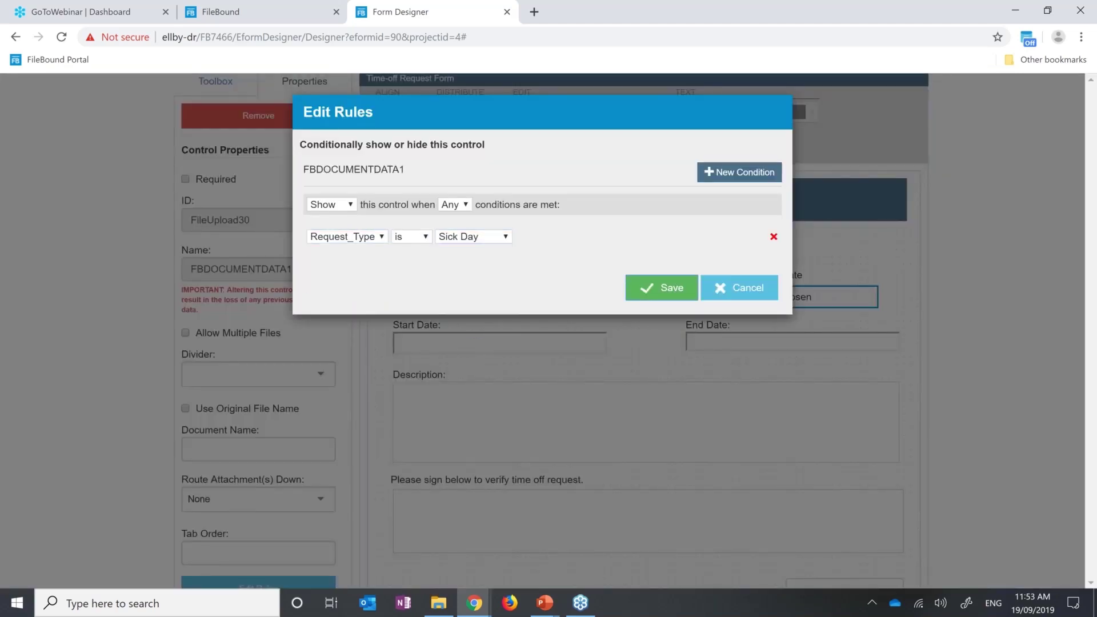
Step: Save the form and test its web preview with request types Vacation, Personal Day and Sick Day, closing the preview when done
scroll(800, 171, up, 1)
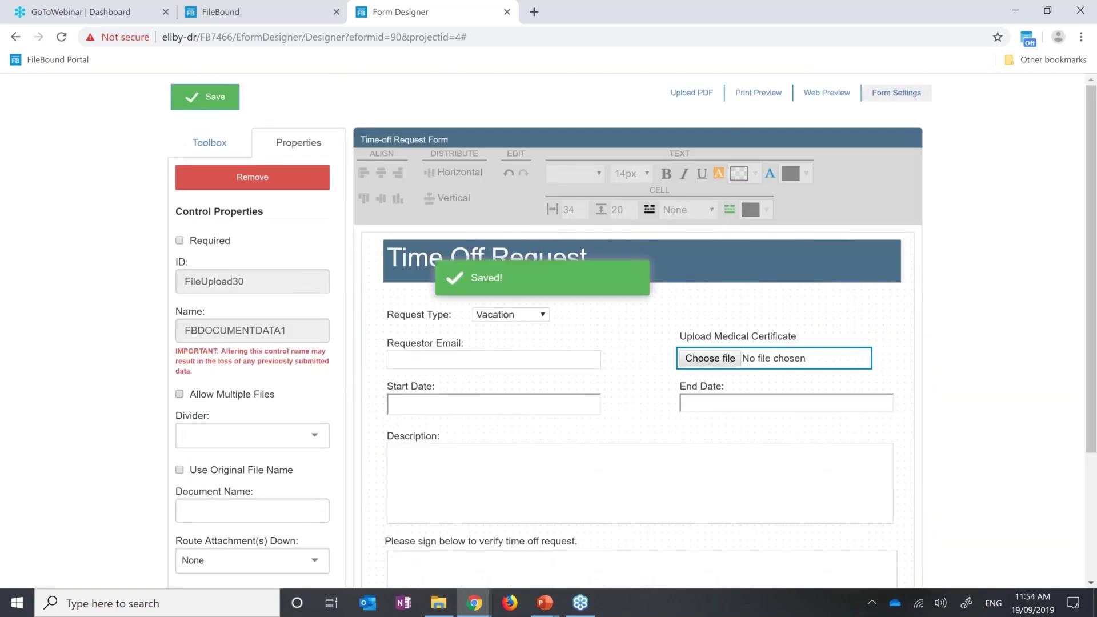
click(836, 100)
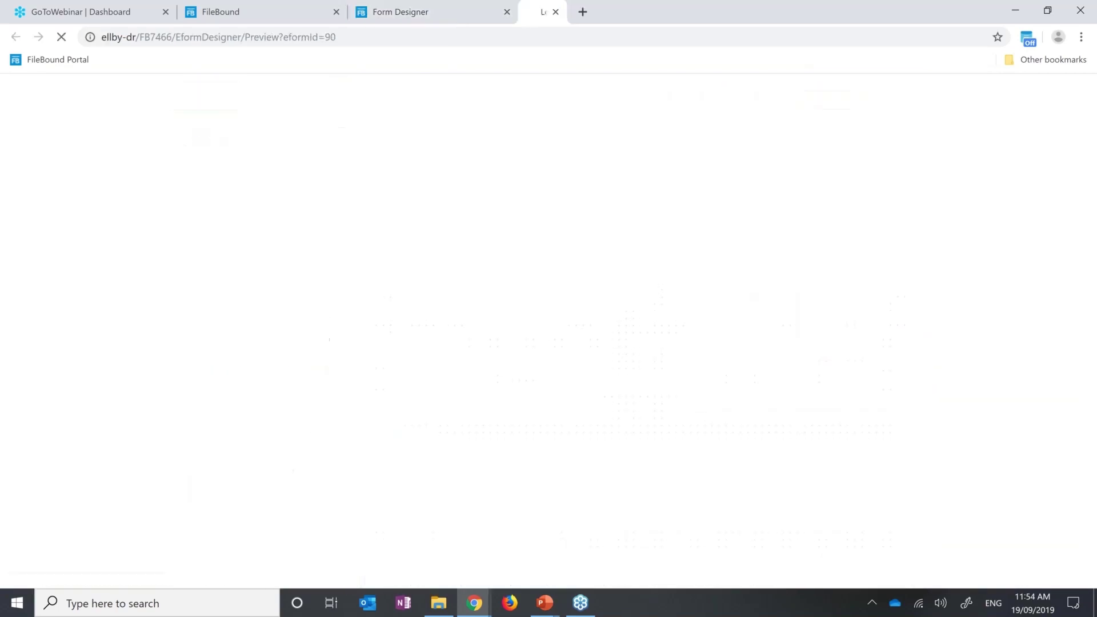
click(422, 167)
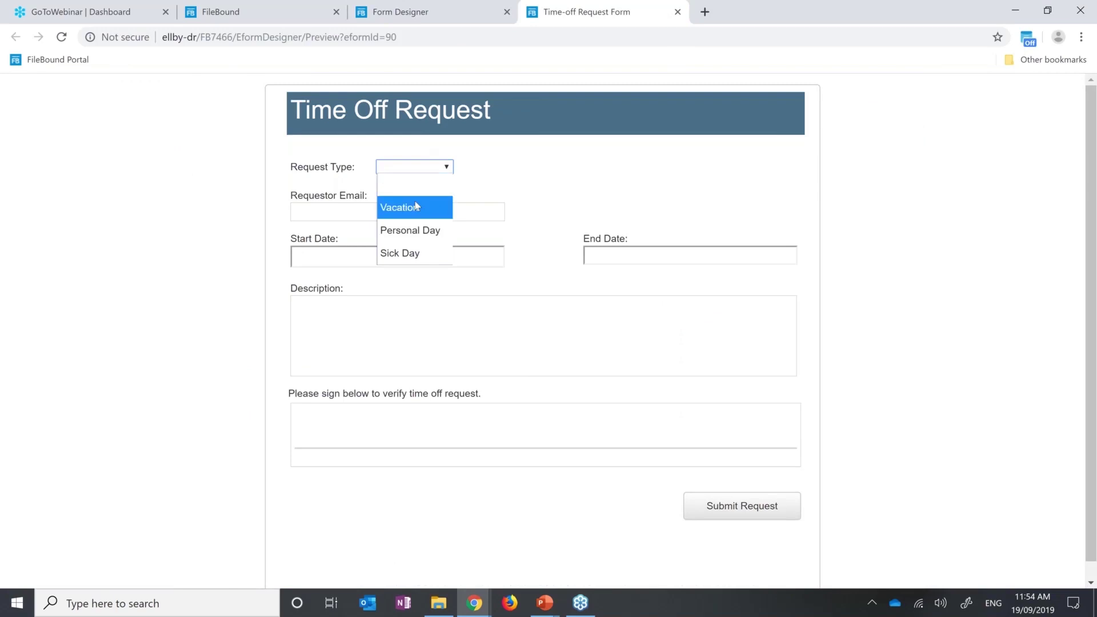
click(416, 205)
click(439, 170)
click(426, 228)
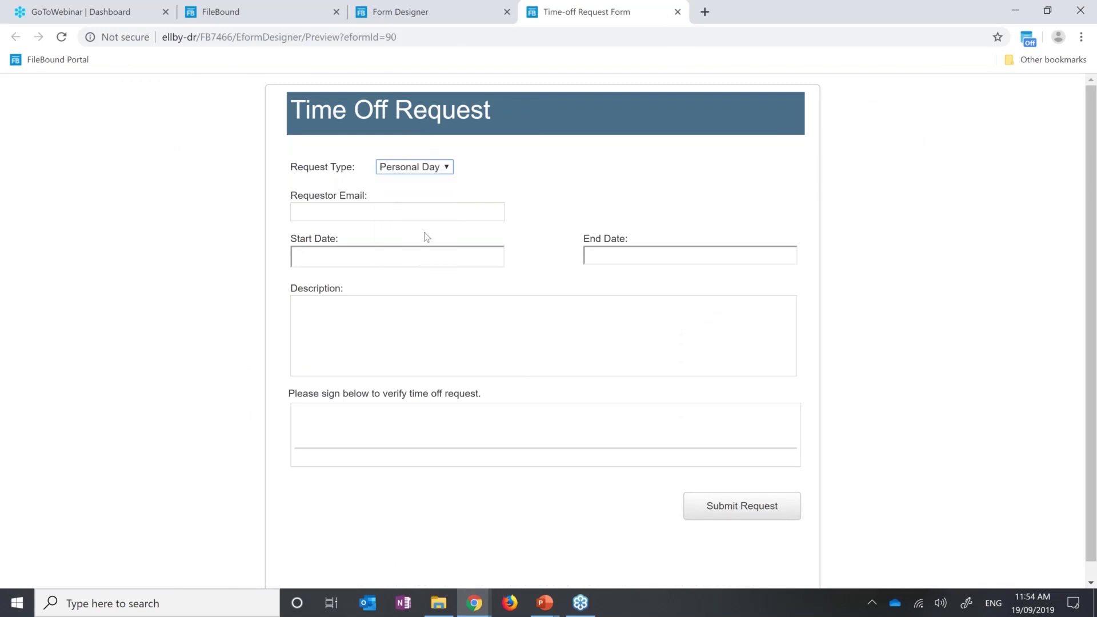
click(445, 169)
click(407, 258)
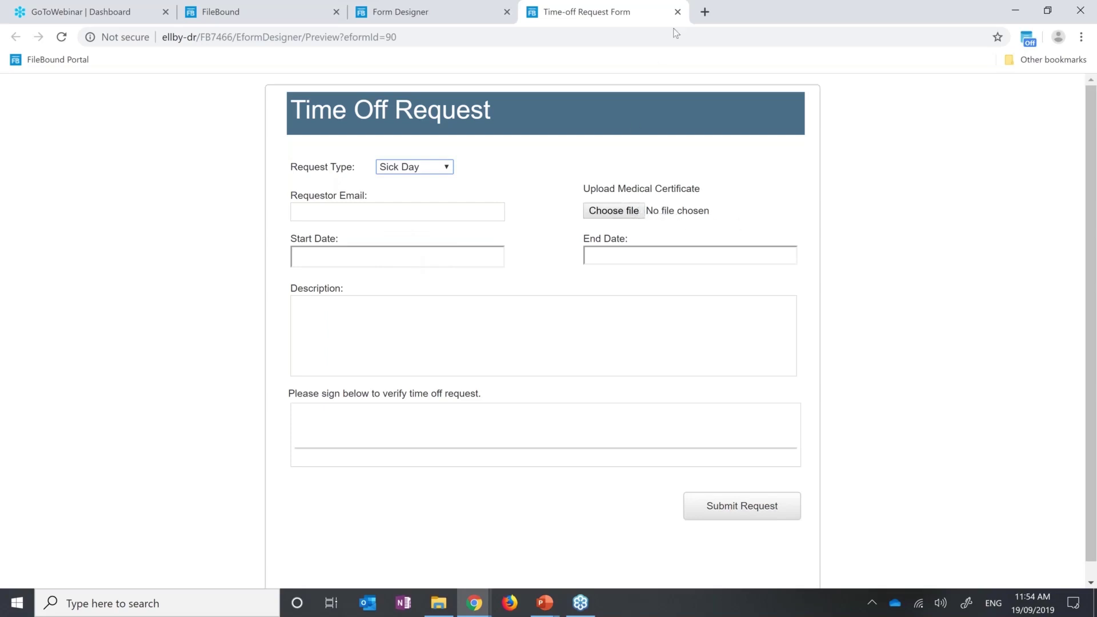
click(677, 12)
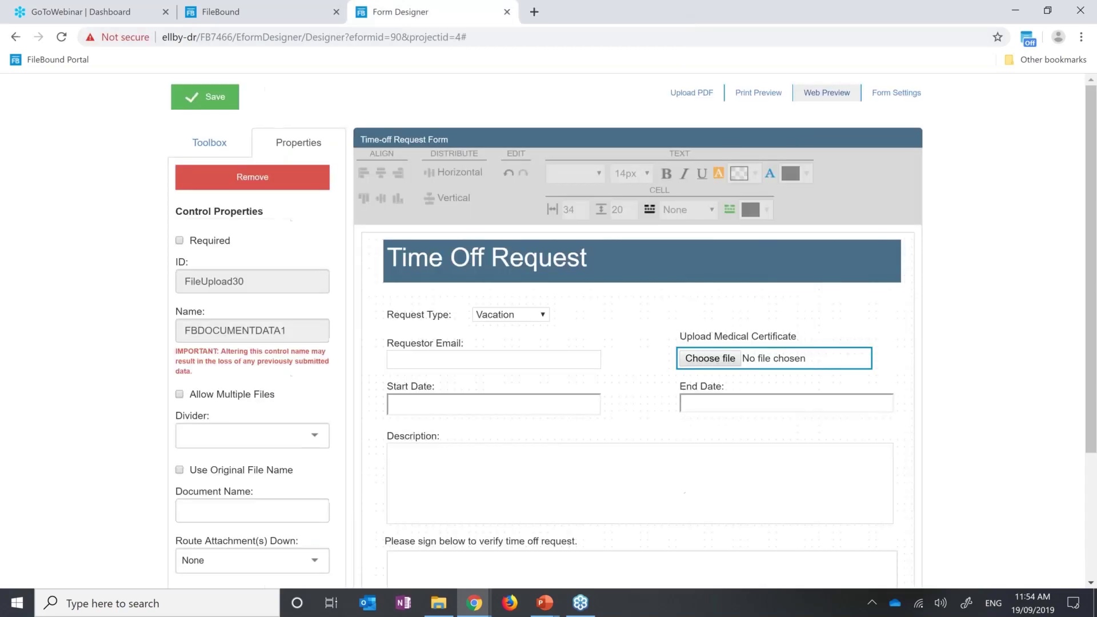
Step: Move the signature instruction, signature box and Submit Request button down together to make room for a table below the Description box
click(209, 142)
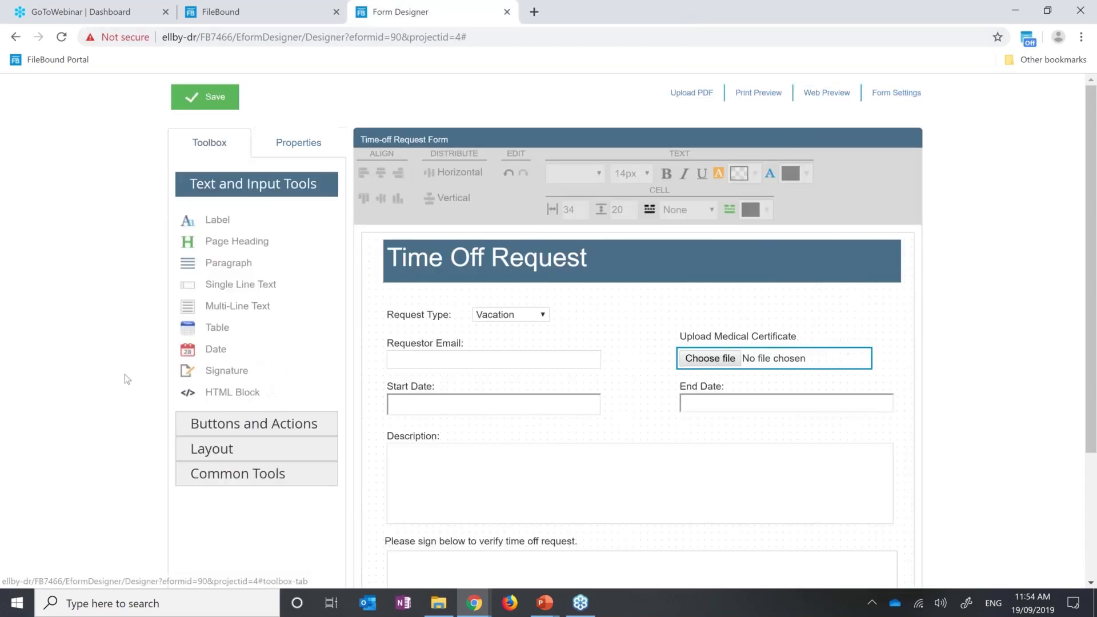
scroll(124, 375, down, 3)
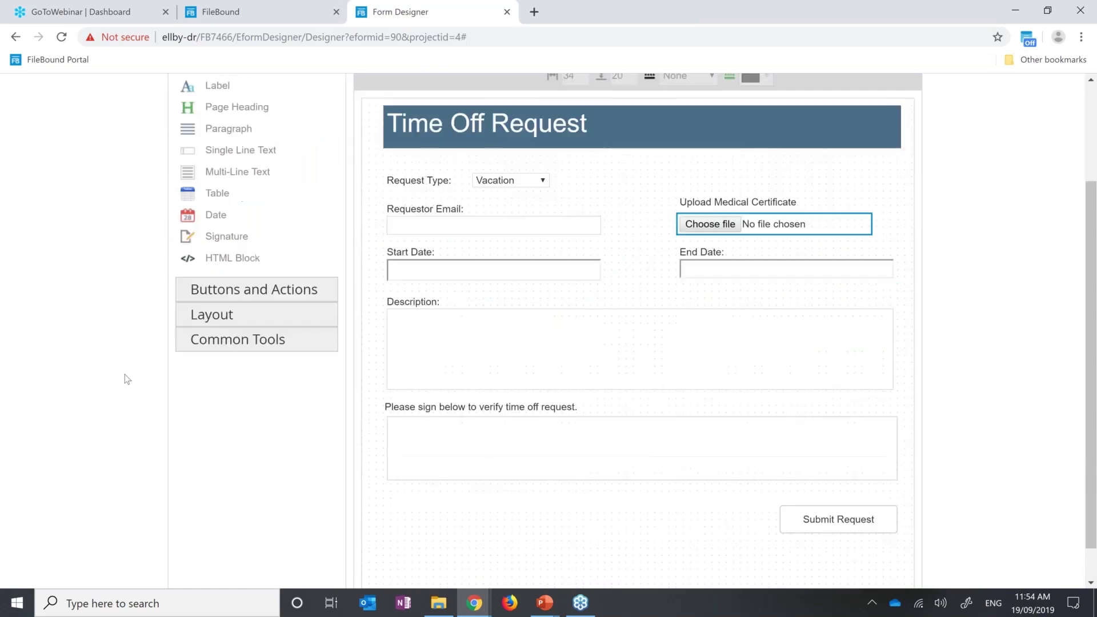
scroll(125, 375, down, 1)
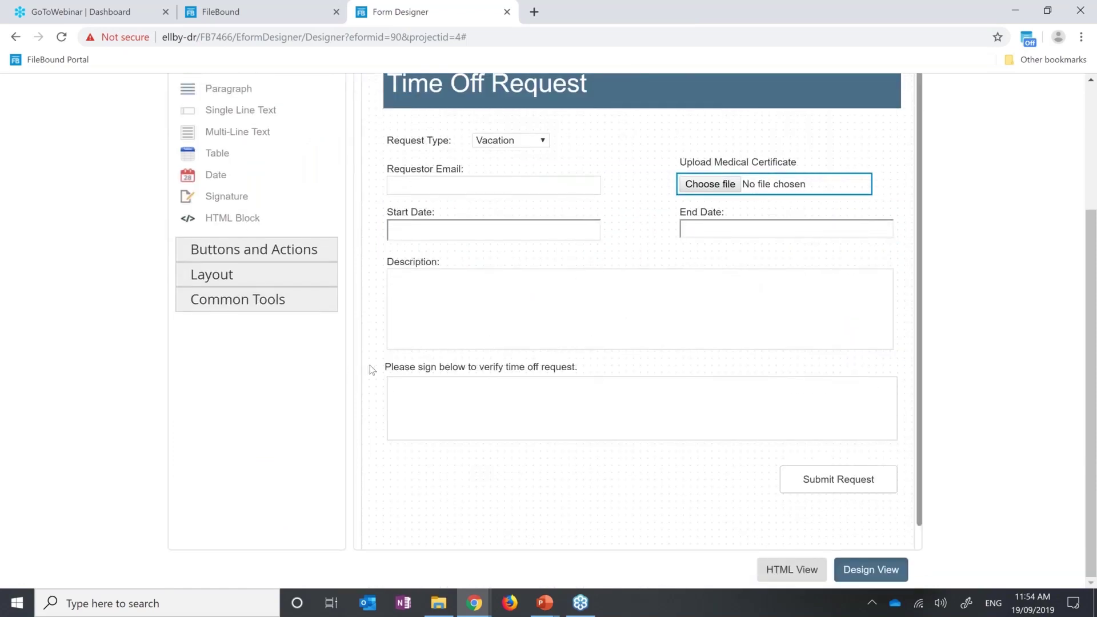
mouse_move(369, 366)
mouse_down()
mouse_move(642, 468)
mouse_move(862, 505)
mouse_up()
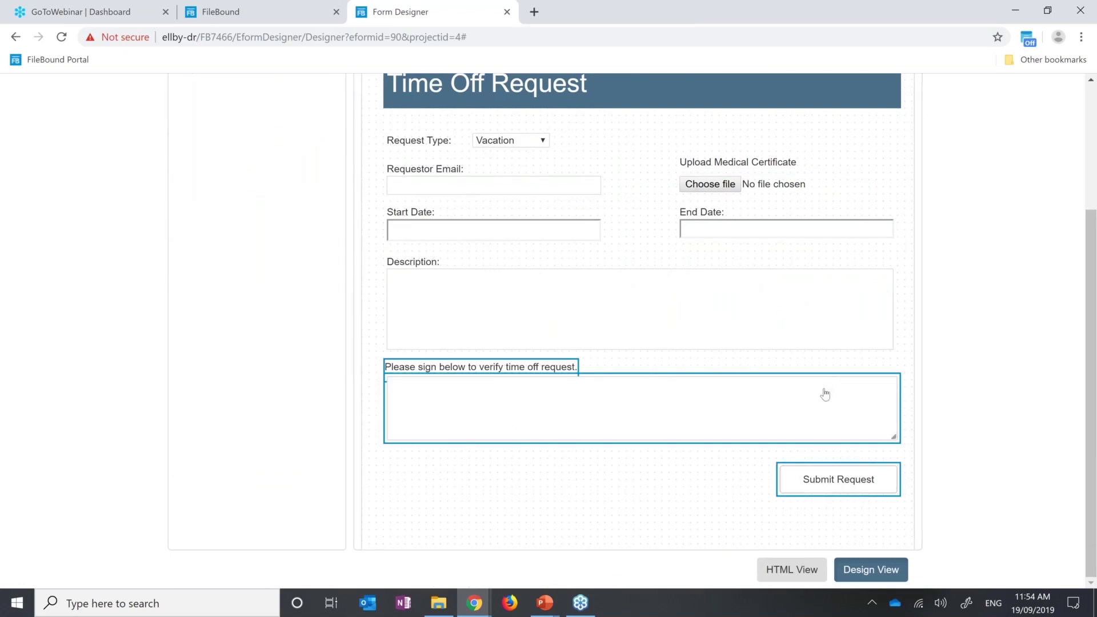
drag(825, 394, 822, 459)
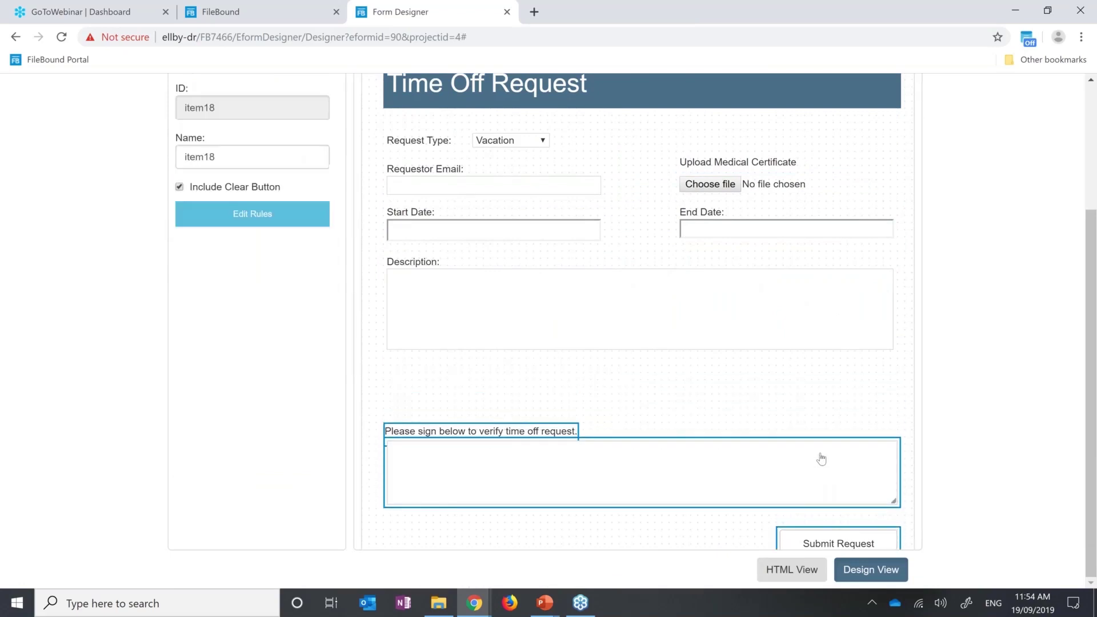
scroll(821, 455, down, 1)
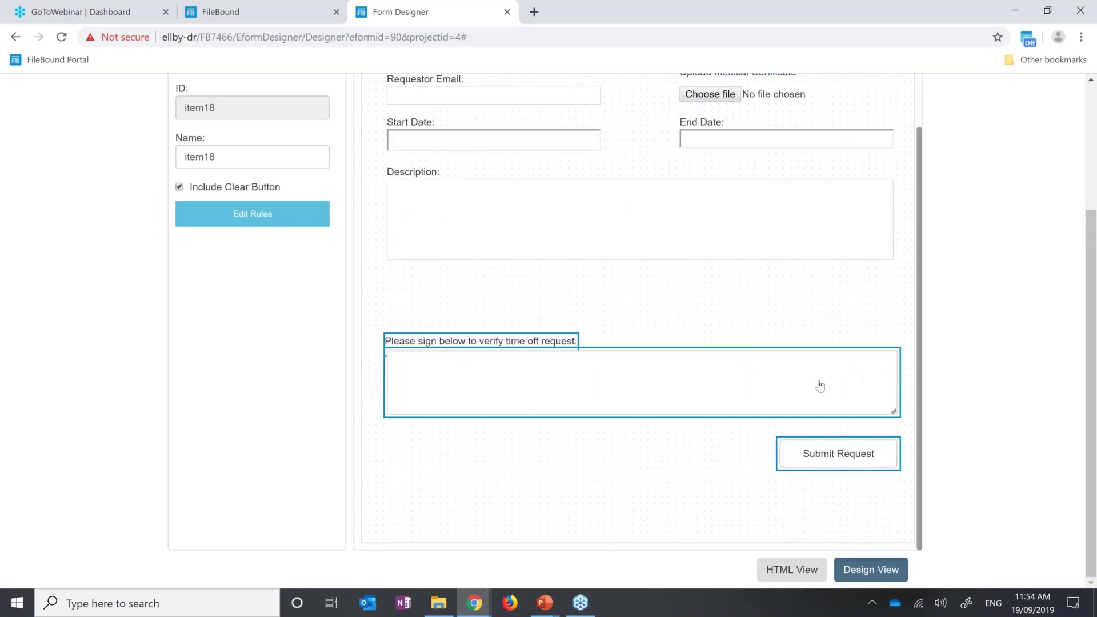
drag(821, 380, 818, 460)
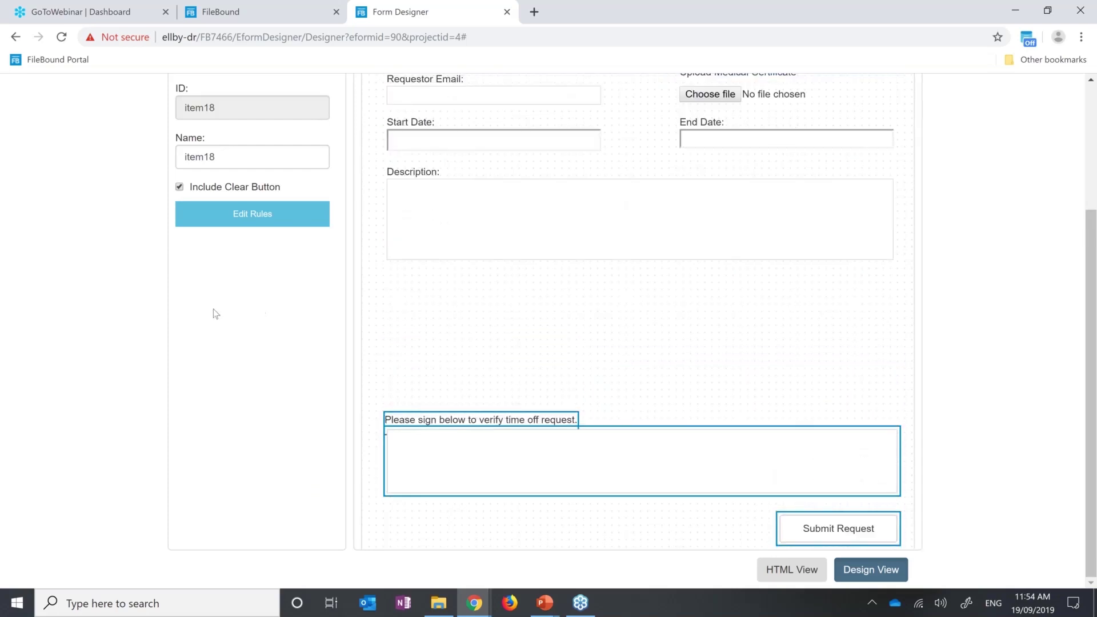
Step: Add a table below the Description box, widen it to the box's width and set it to 4 columns
scroll(216, 313, up, 3)
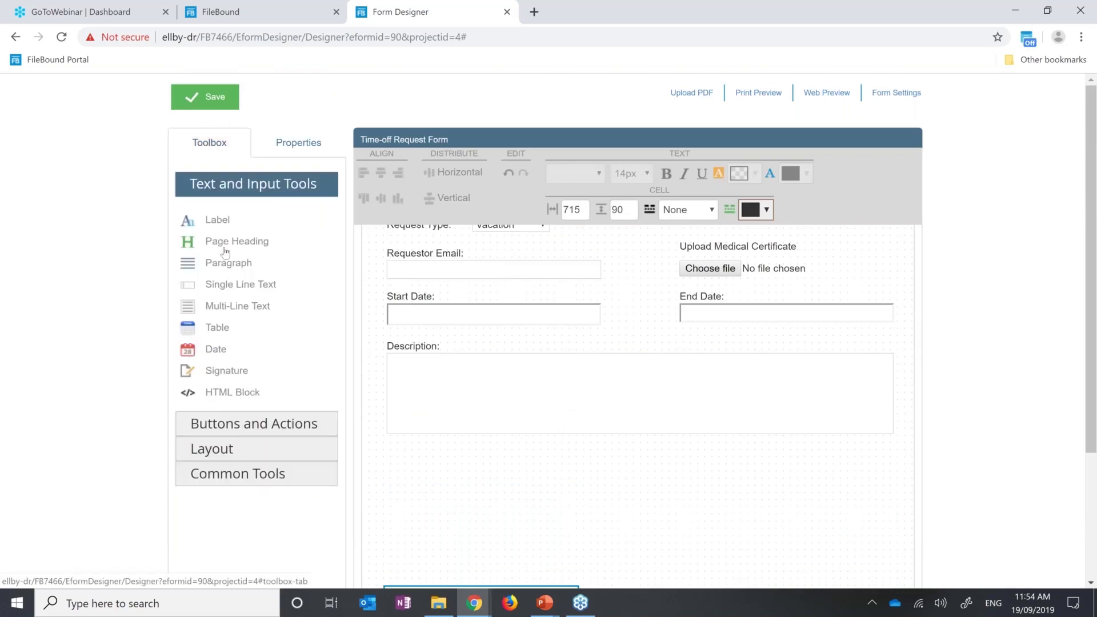
drag(227, 337, 398, 473)
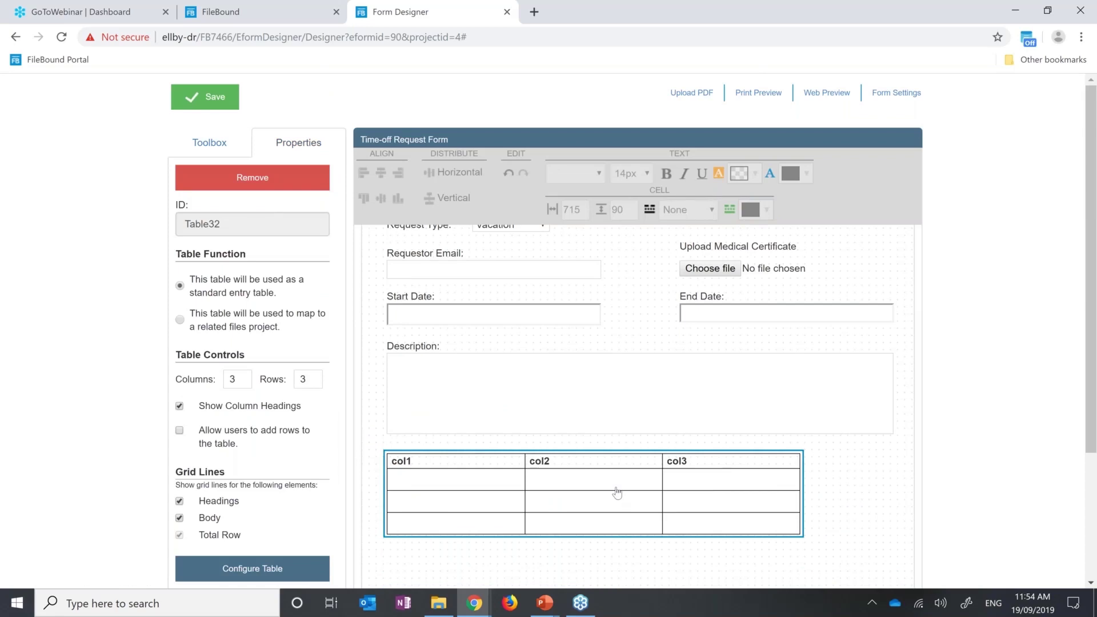
click(248, 376)
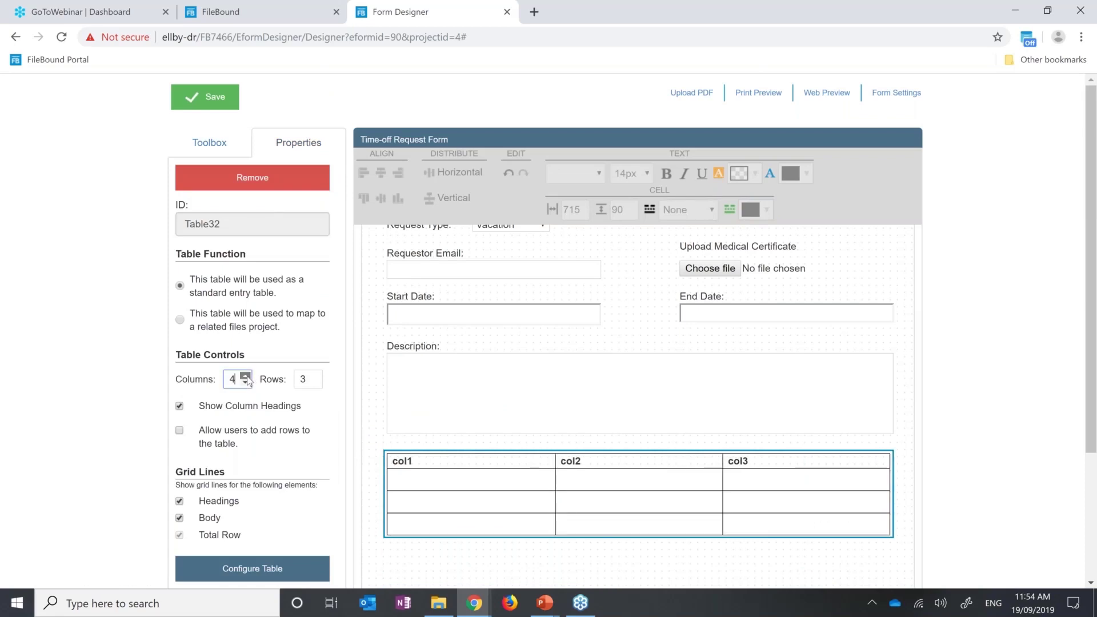
Step: In the table's configuration, rename the first column heading to Date and set that column's validation to Date
click(252, 569)
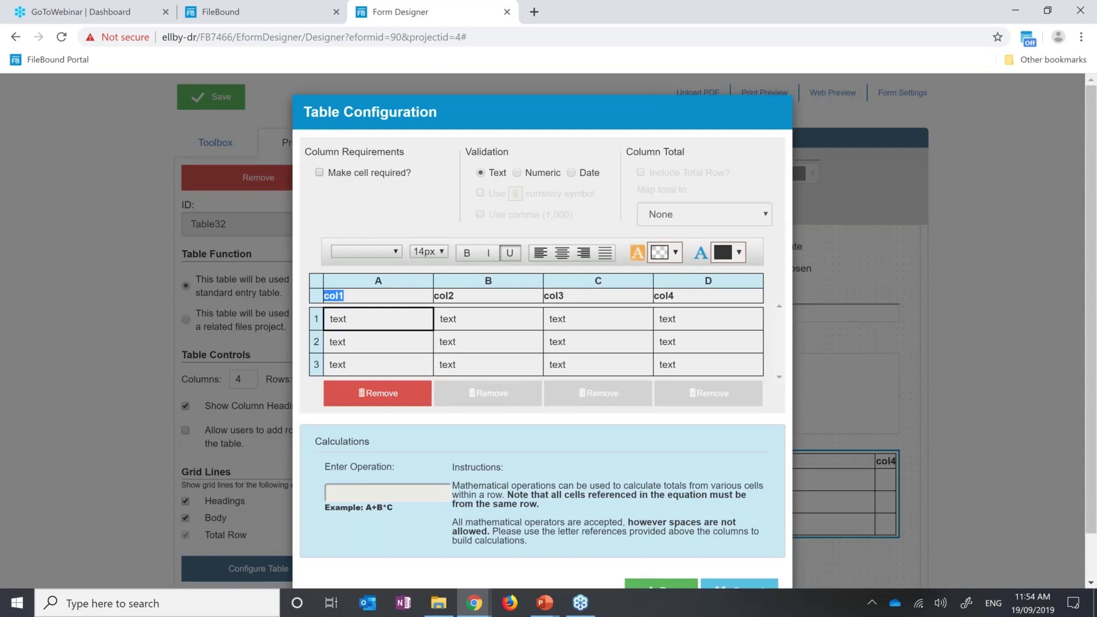
click(358, 297)
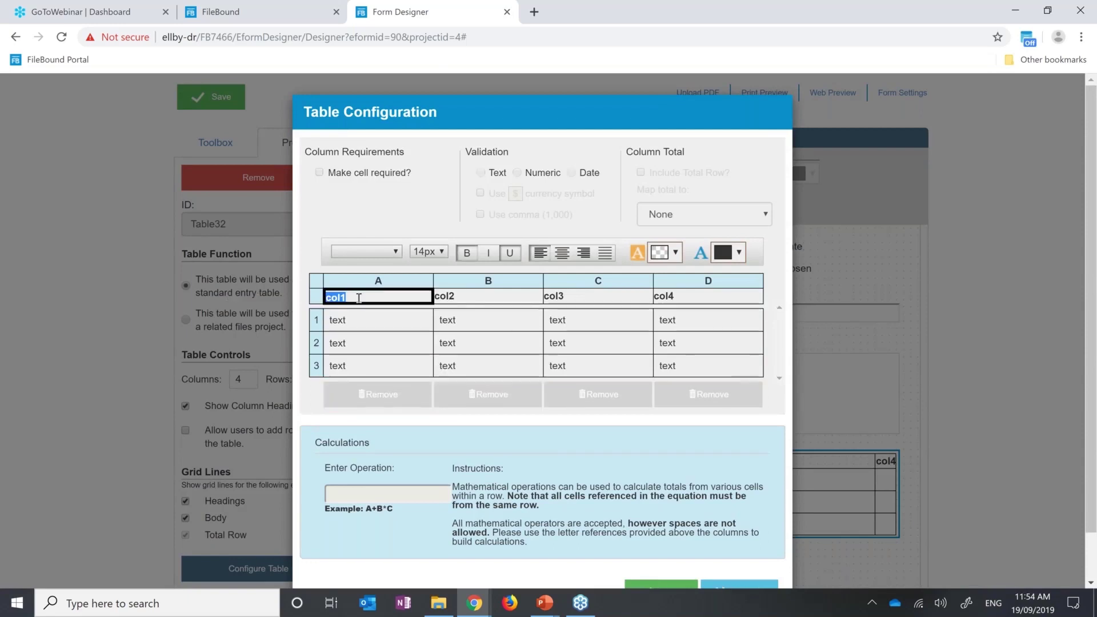
key(BackSpace)
text(Date)
click(377, 281)
click(572, 173)
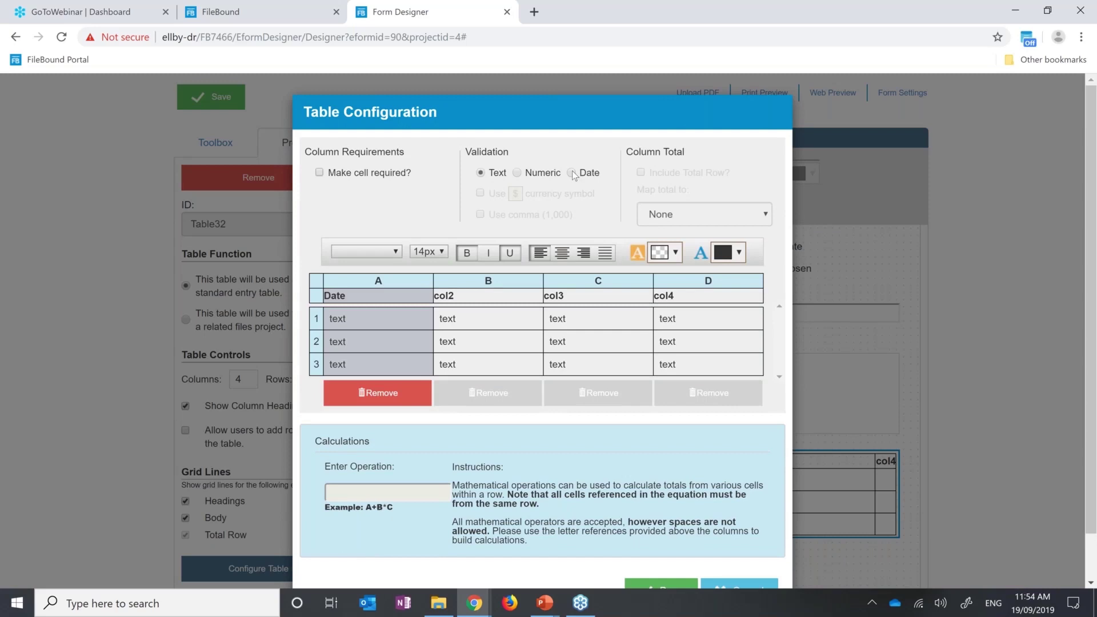
Step: Rename the table's second column heading to Hours and set that column's validation to Numeric
click(467, 292)
click(467, 292)
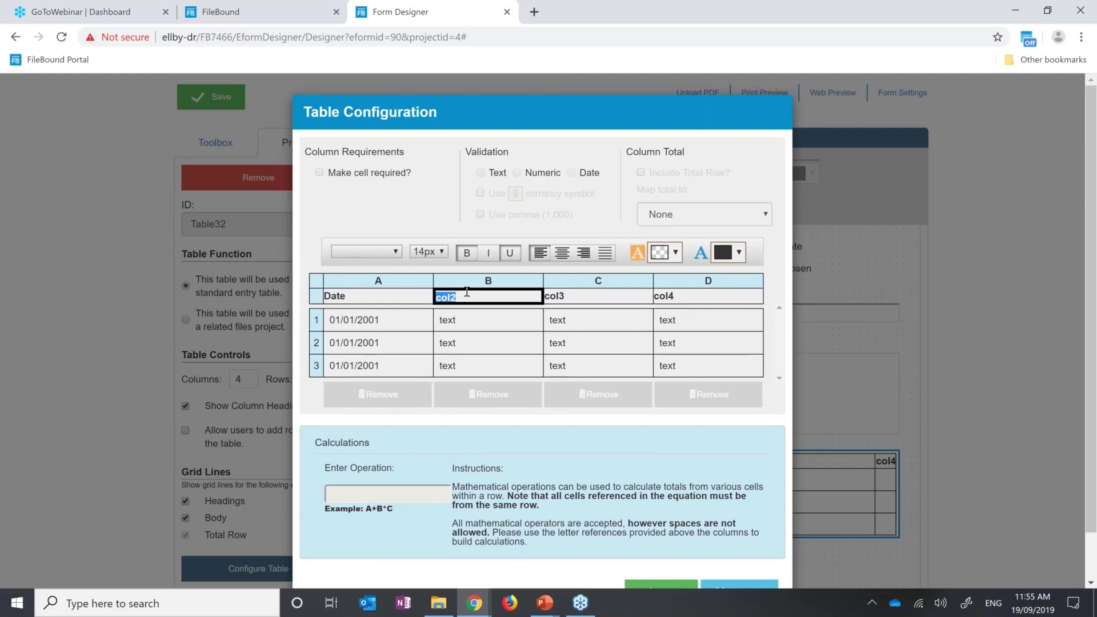
text(Houe)
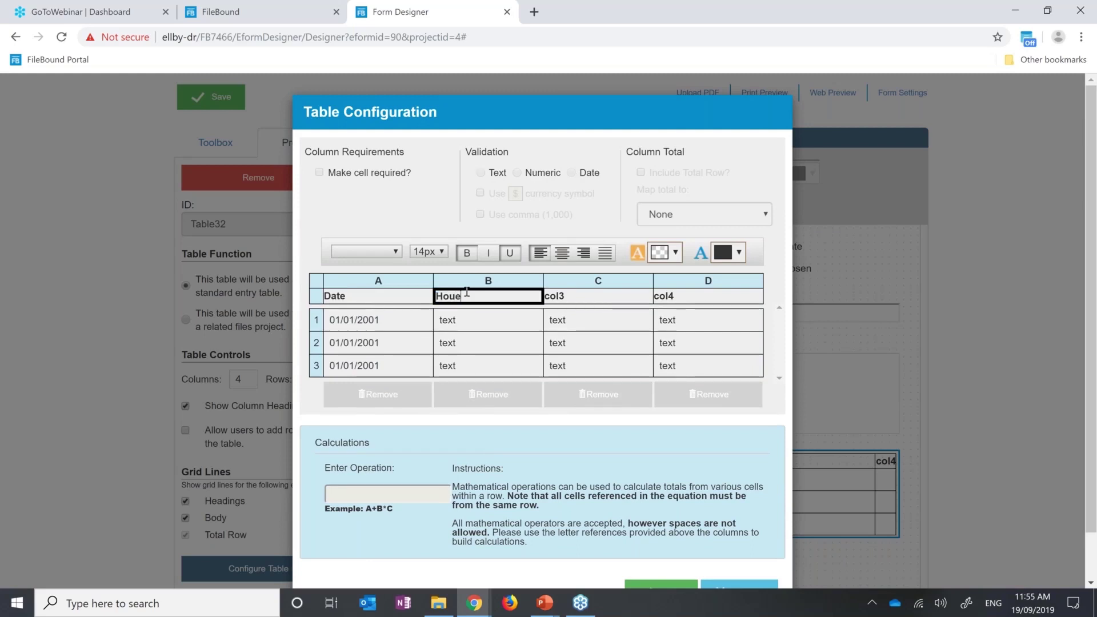
key(BackSpace)
text(rs)
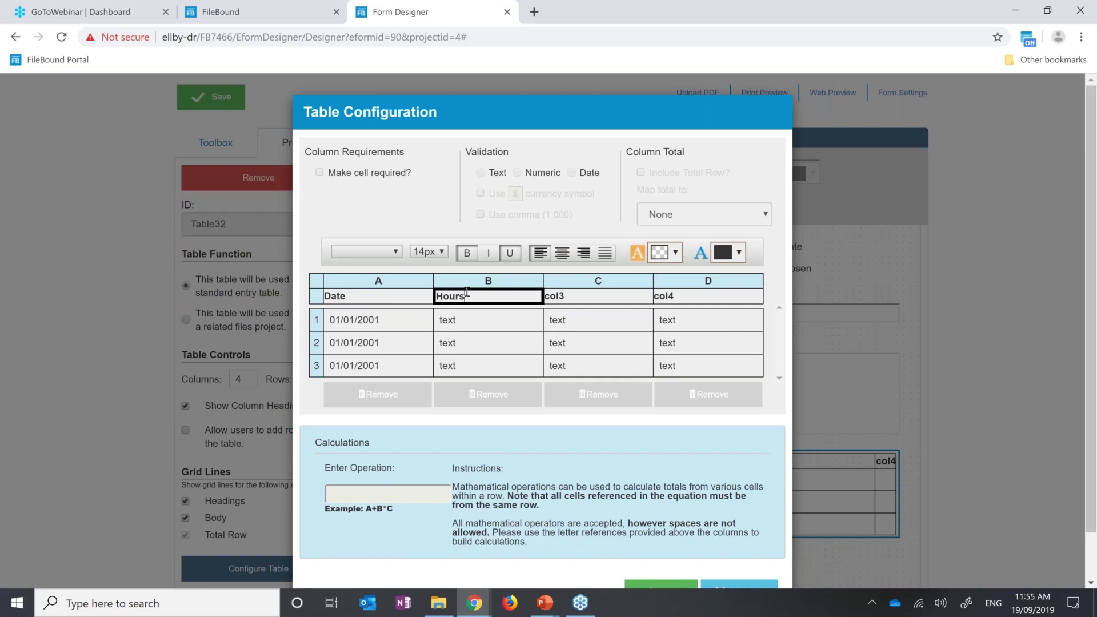
click(498, 280)
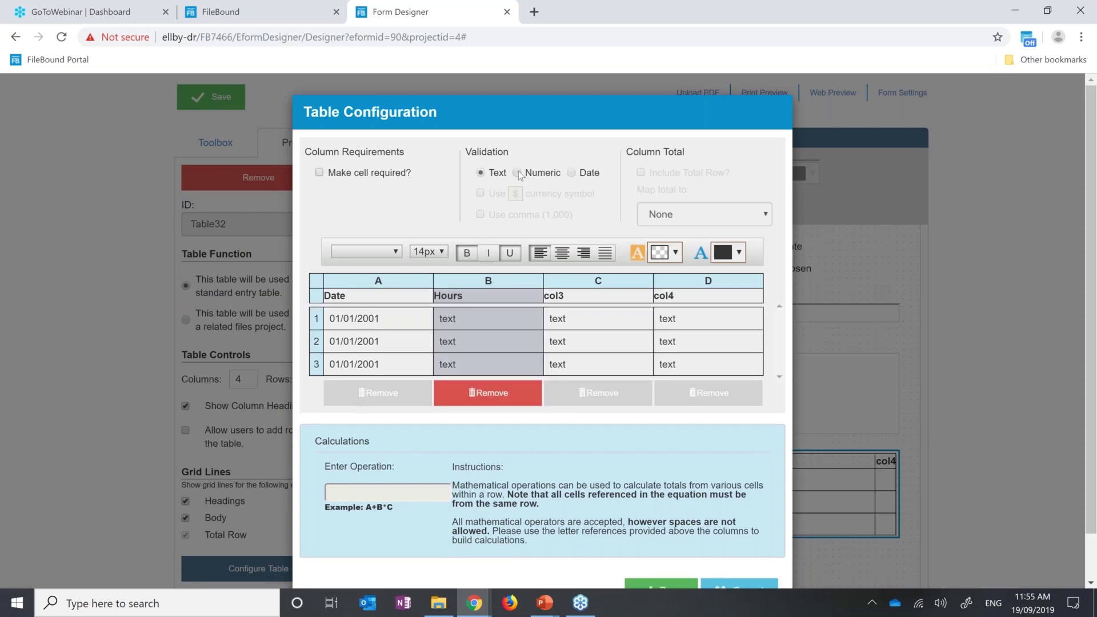
click(518, 172)
Step: Rename the third column heading to Rate / Hours and set that column's validation to Numeric
double_click(585, 293)
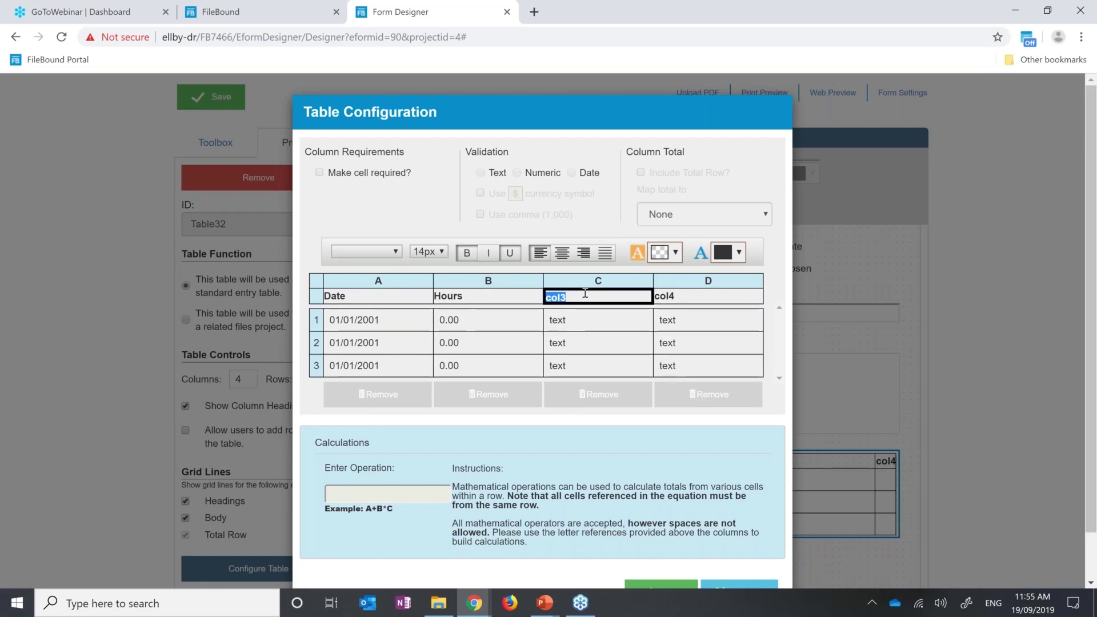
text(Rate / Hours)
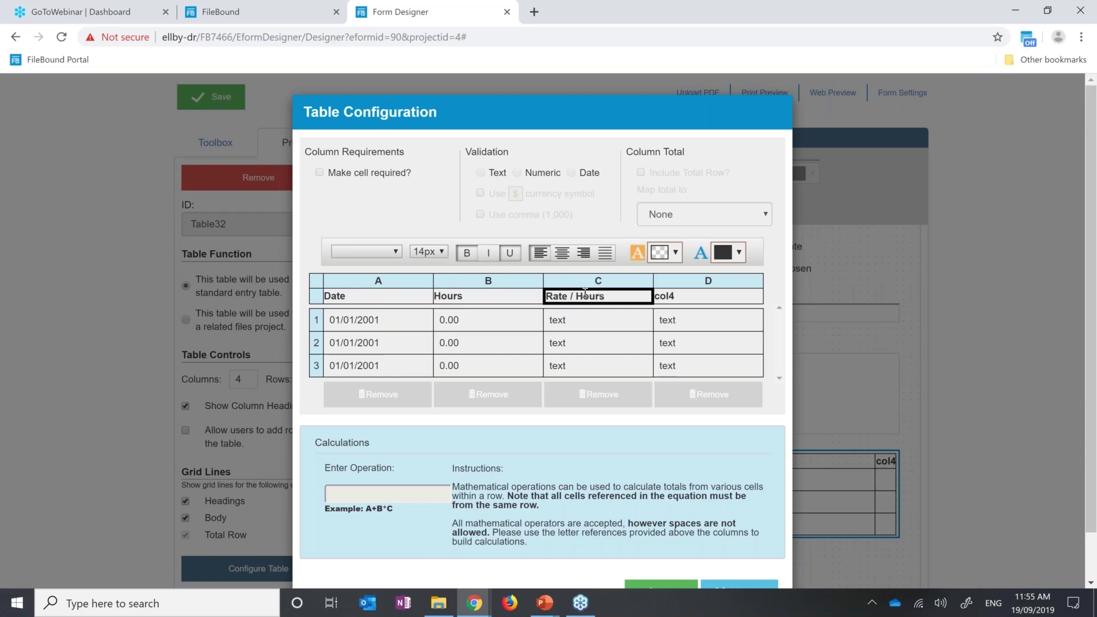
click(614, 284)
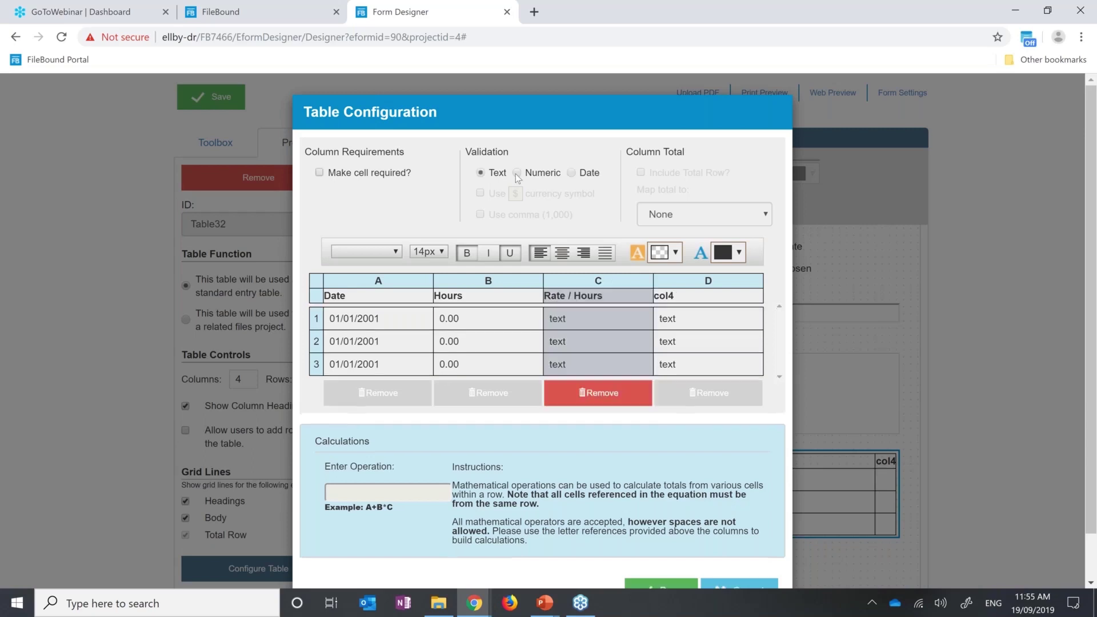
click(517, 173)
Step: Rename the fourth column heading to Total, set its validation to Numeric and include a total row for it
click(717, 286)
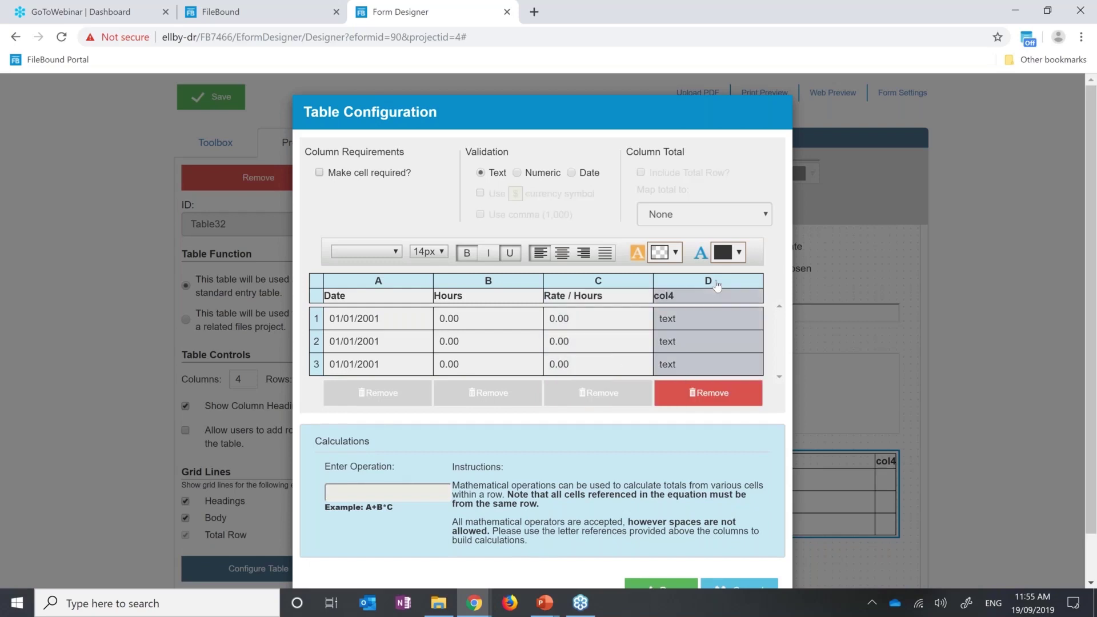
click(714, 296)
text(Total)
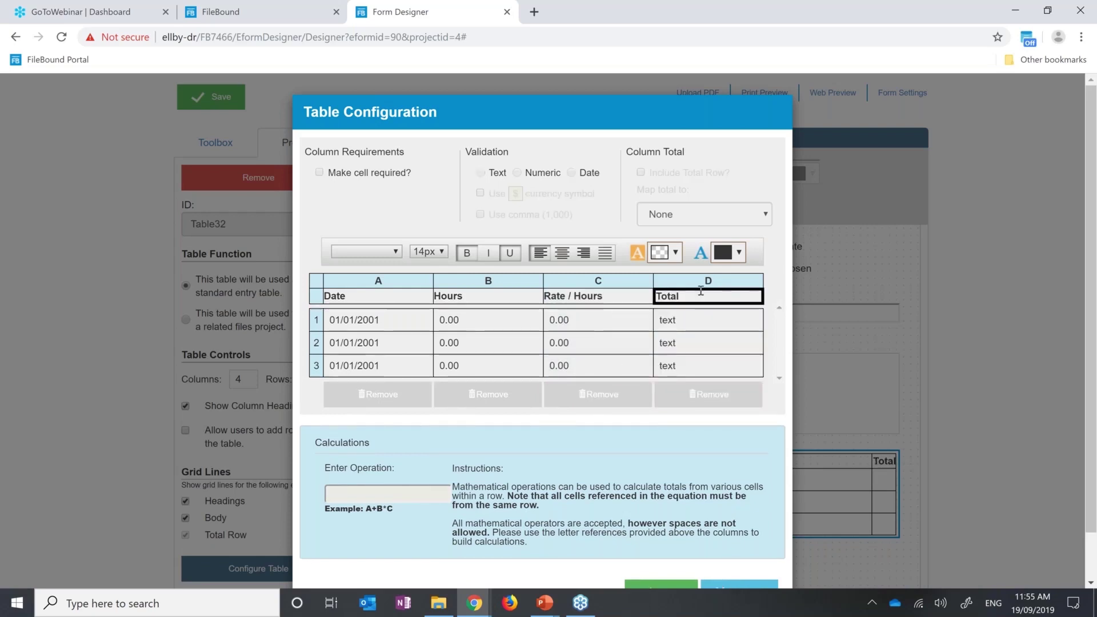
key(Return)
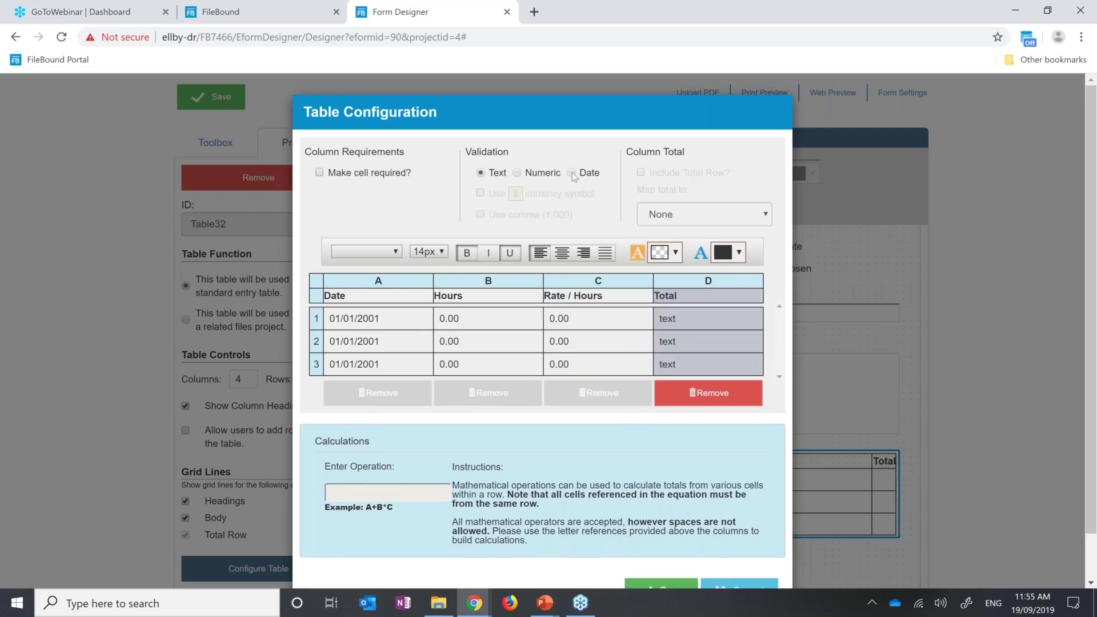
click(514, 173)
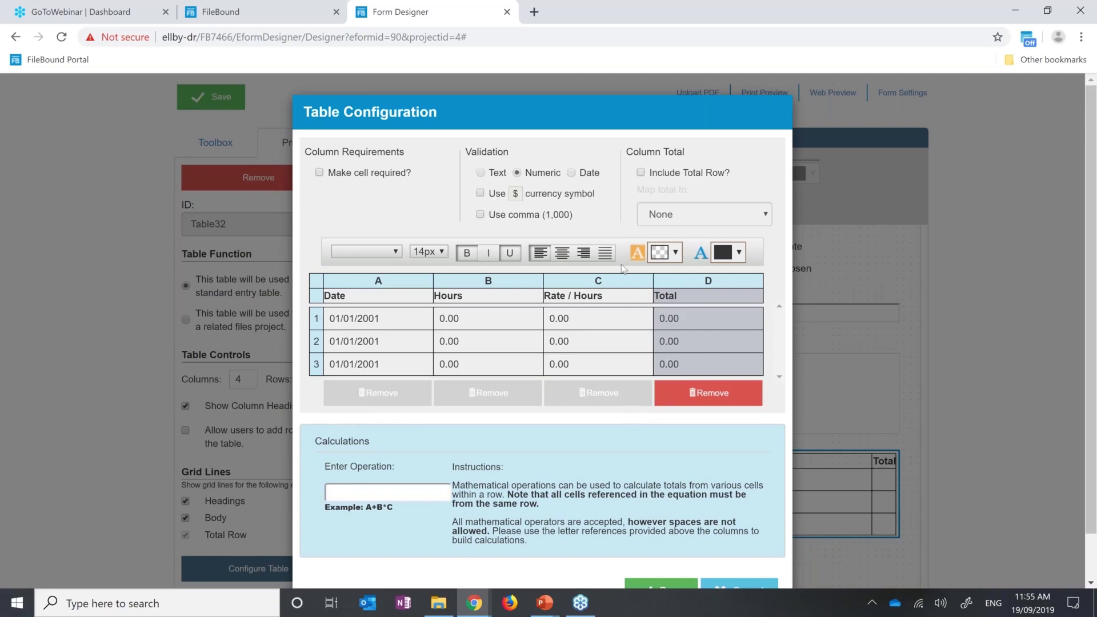
click(641, 173)
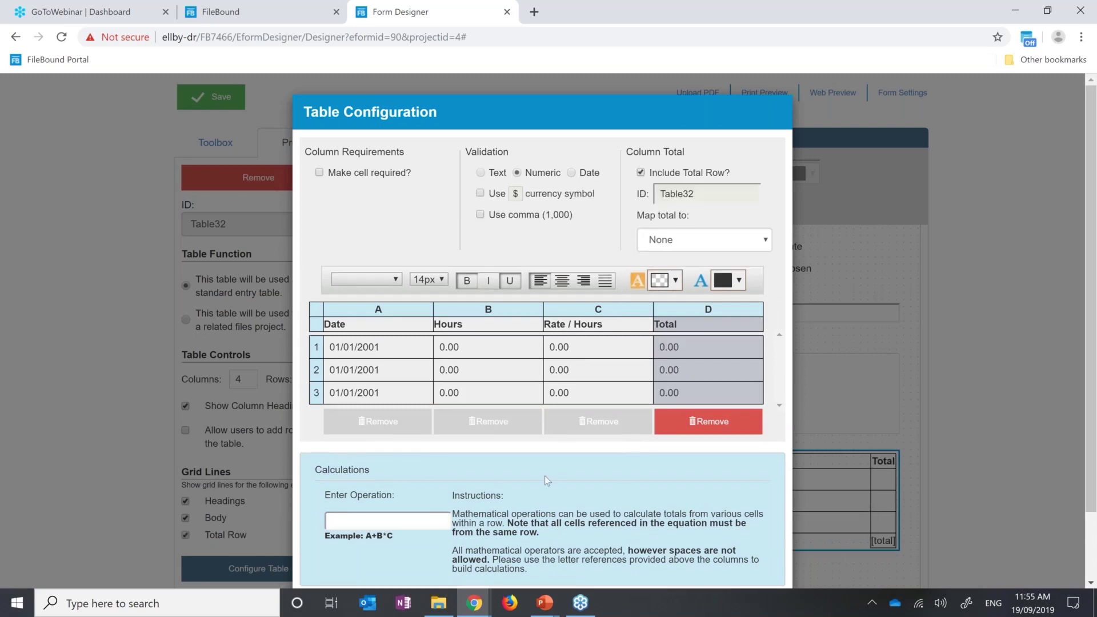
Step: Give the Total column the calculation B*C and finish the table configuration
scroll(545, 476, down, 2)
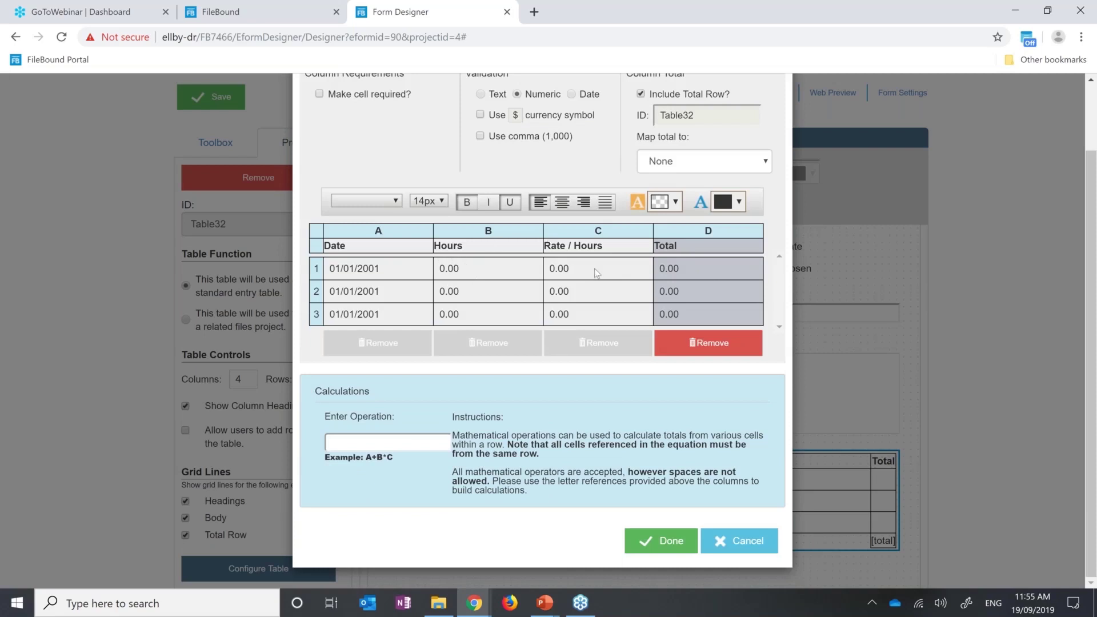
click(367, 445)
text(B)
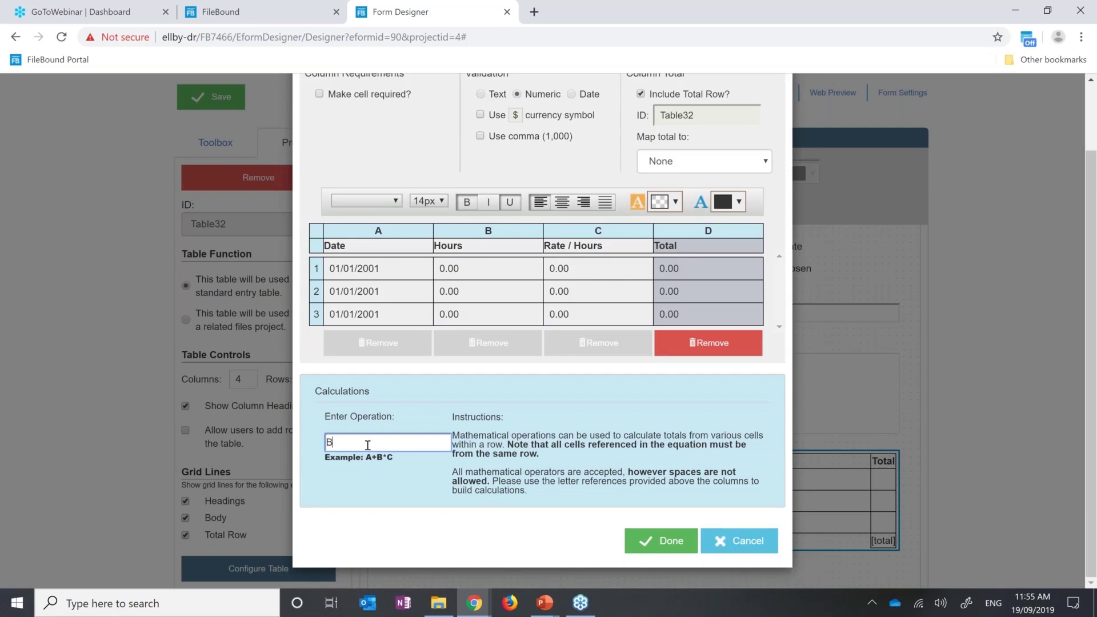
text(*C)
click(662, 541)
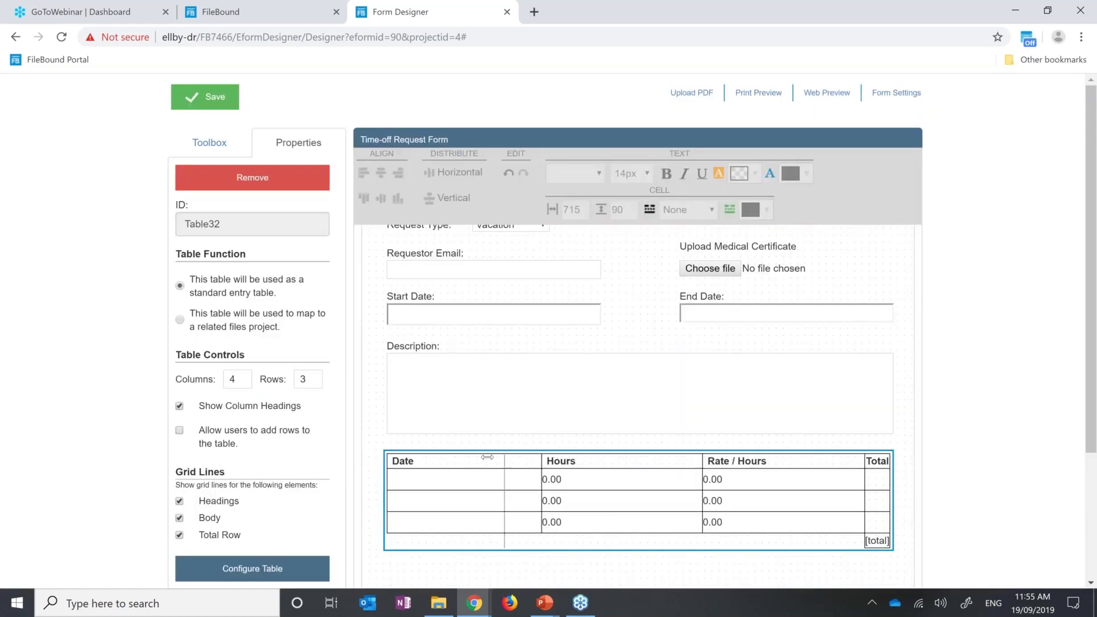
Step: Narrow the Date, Hours and Rate / Hours columns on the form to give Total more width, and save the form
drag(487, 457, 483, 457)
drag(703, 460, 615, 460)
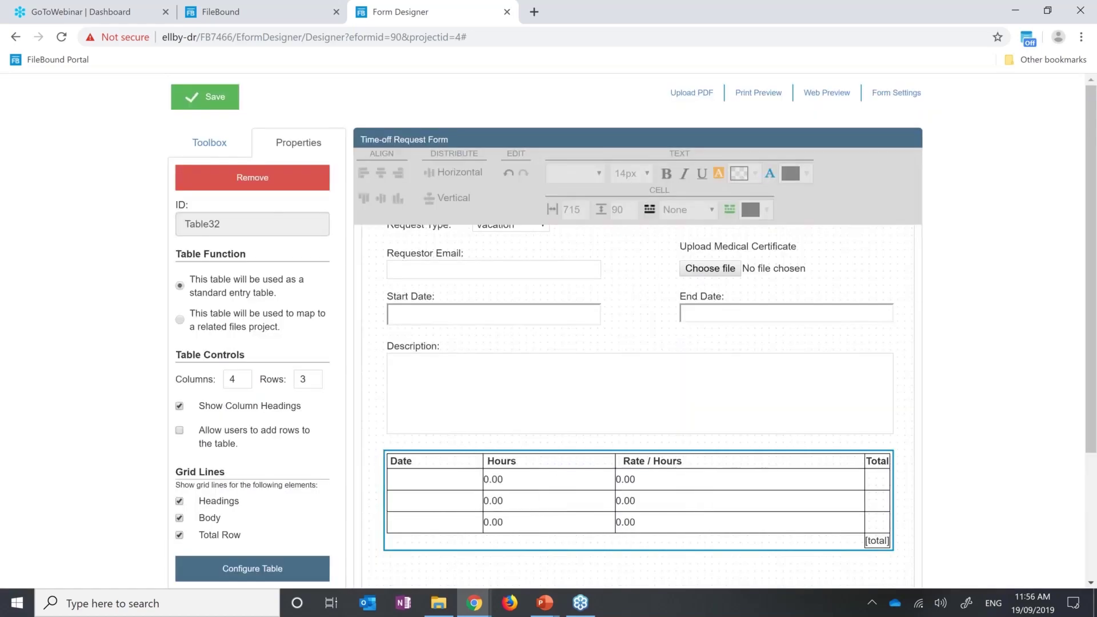
drag(863, 460, 772, 459)
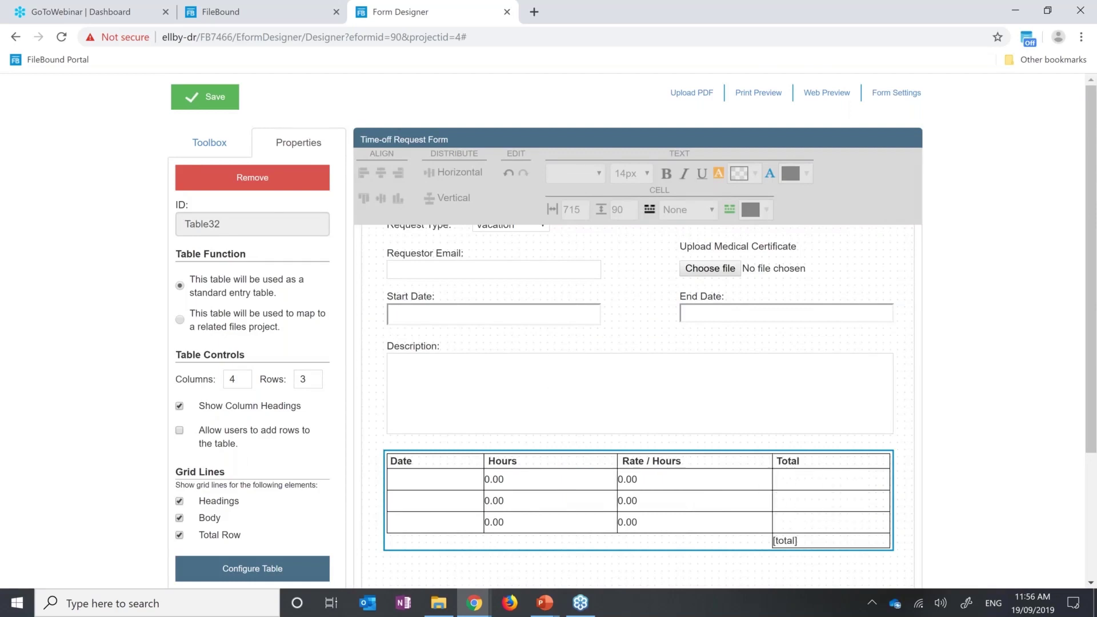
click(215, 97)
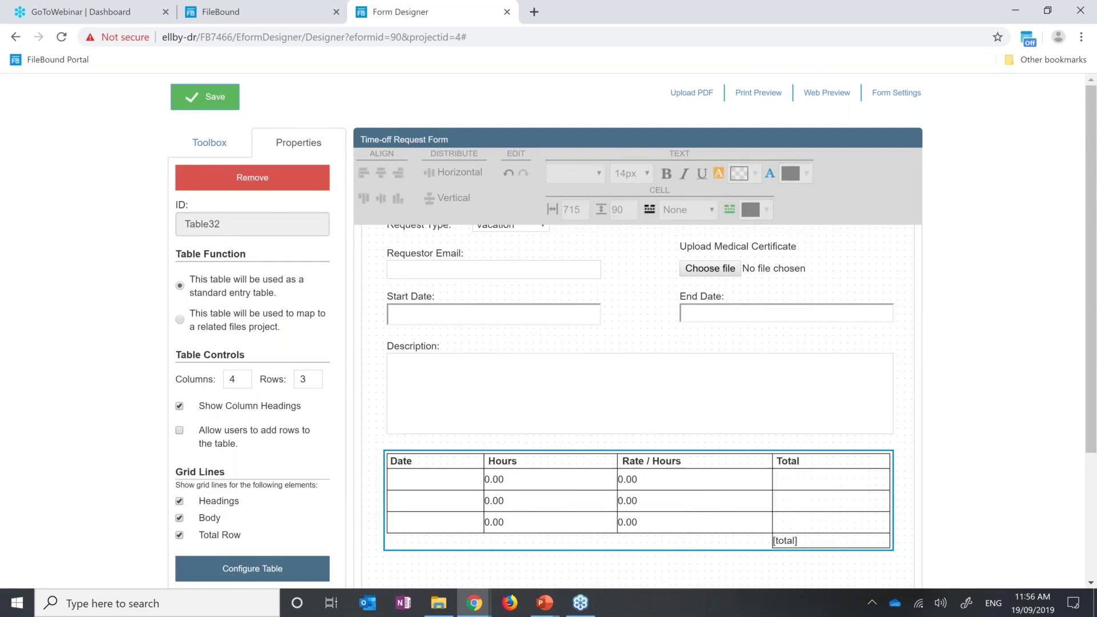
Step: Open the form's web preview, set the request type to Sick Day and attach Superannuation_fund.pdf as the medical certificate
click(827, 93)
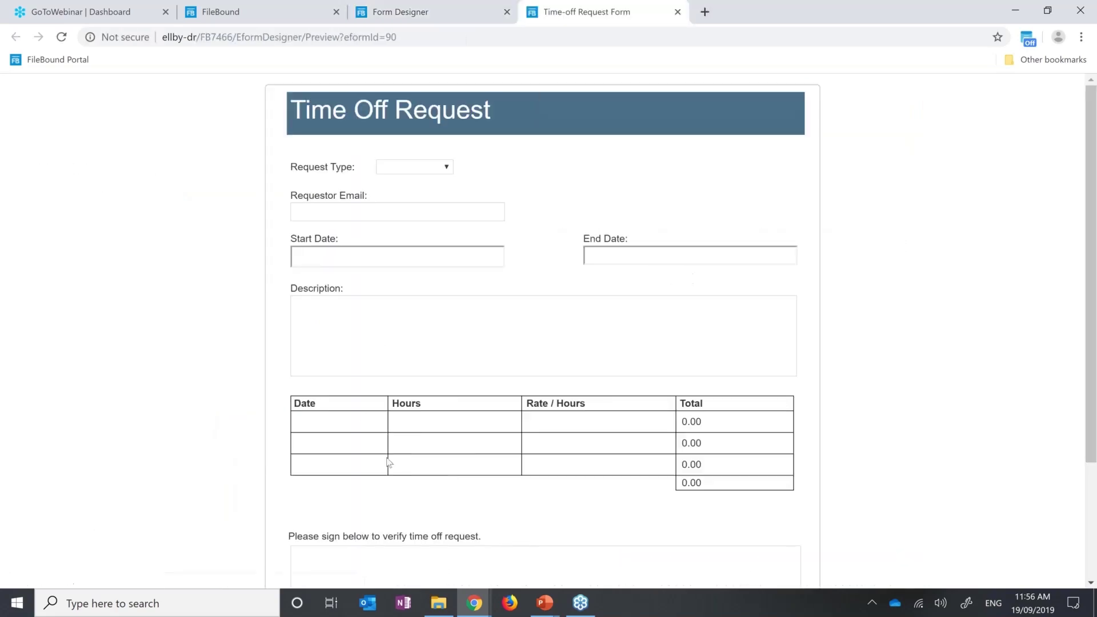
click(446, 168)
click(422, 255)
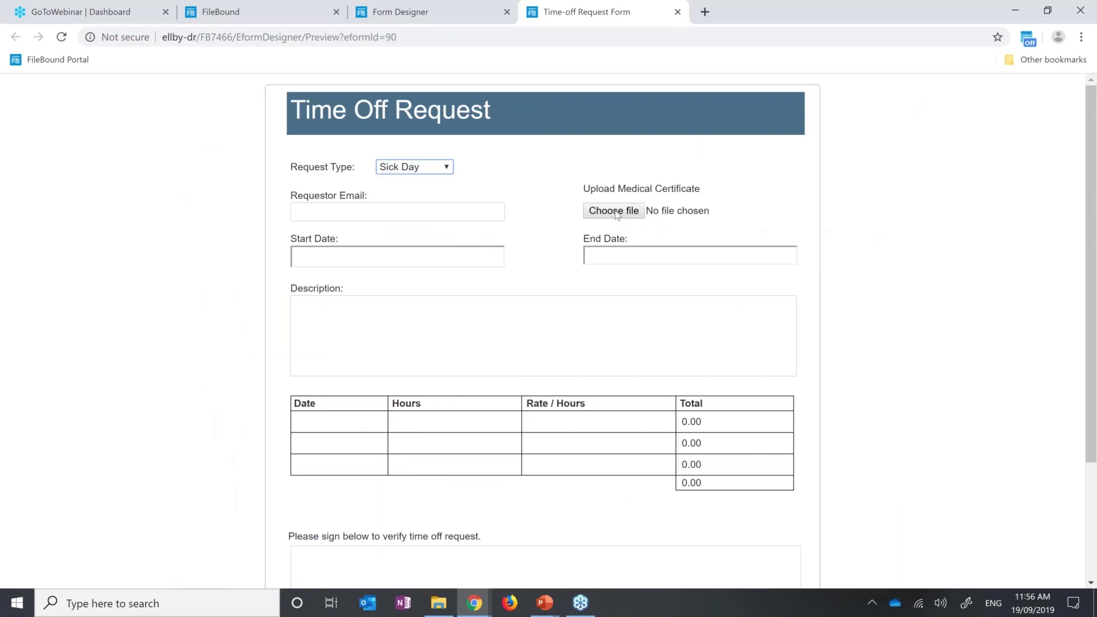
click(615, 212)
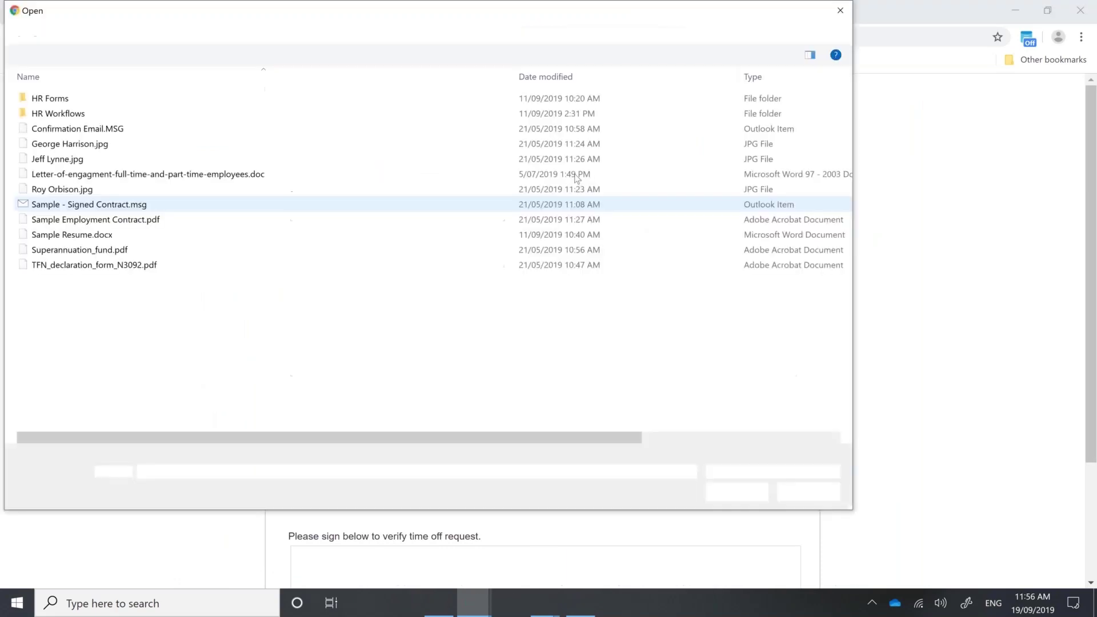
click(148, 251)
key(Return)
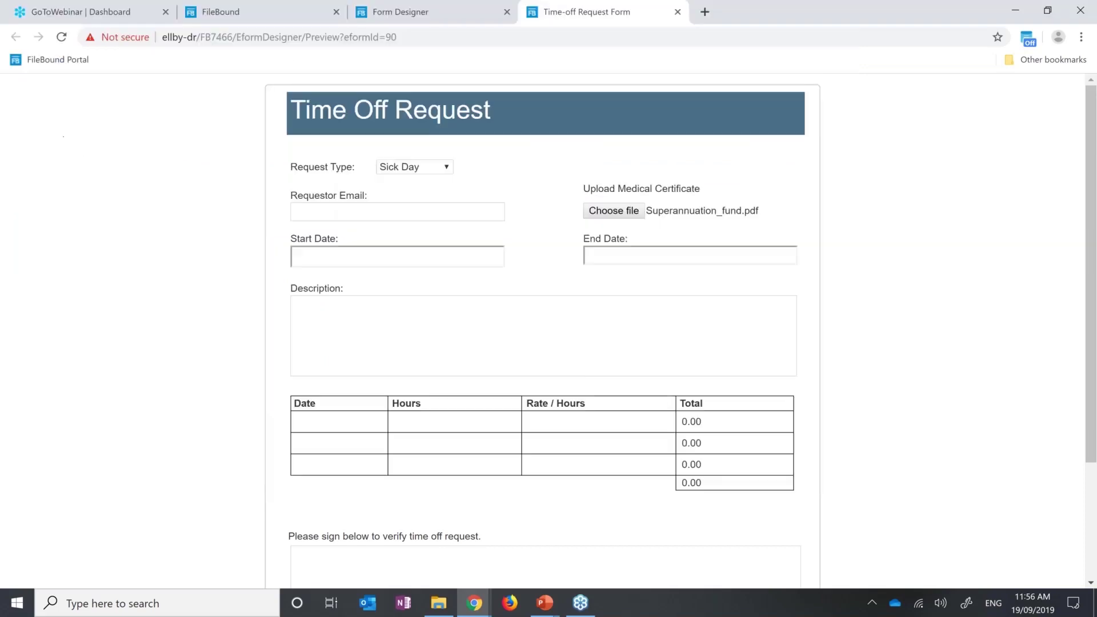
Step: Fill the table's first row with date 12/09/2019, 4 hours and a rate of 25.00
scroll(354, 374, down, 1)
click(354, 375)
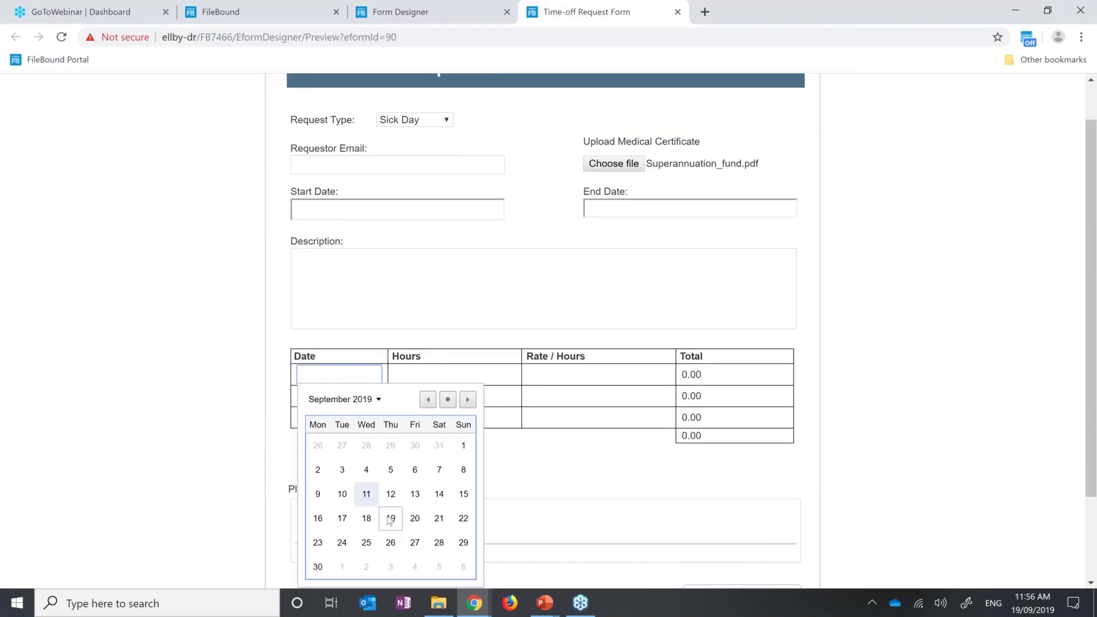
click(391, 495)
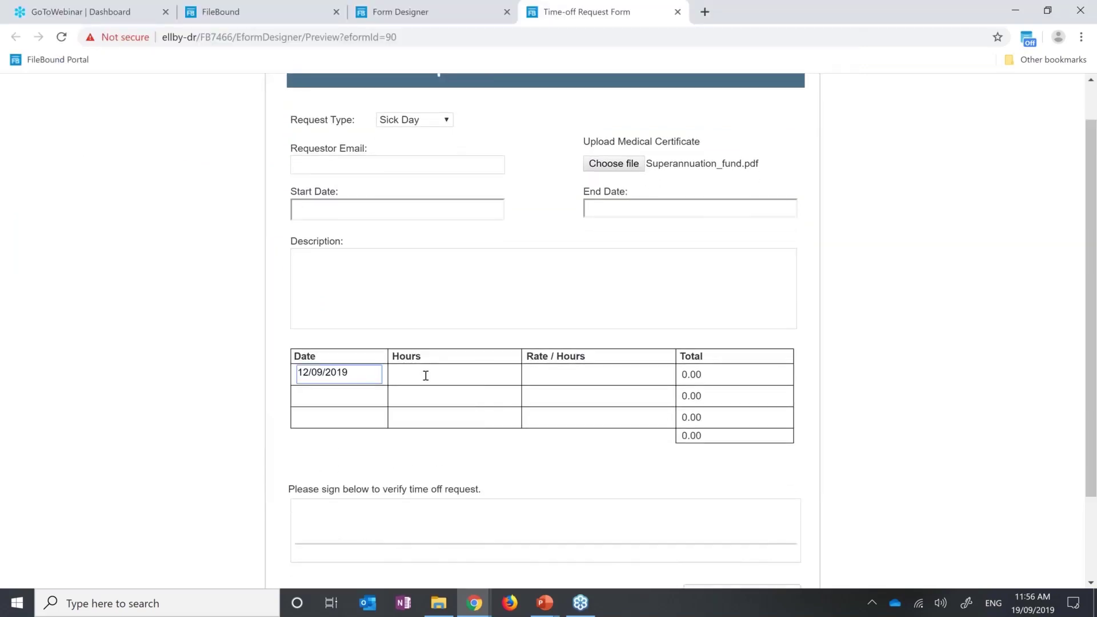
click(426, 376)
text(4)
key(Tab)
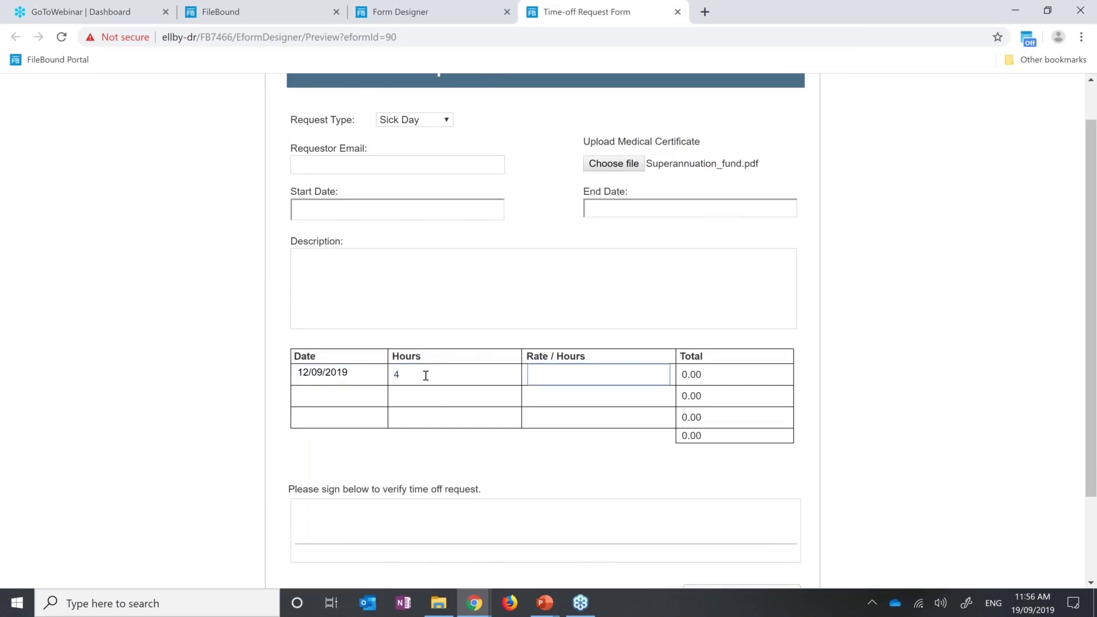
text(25.00)
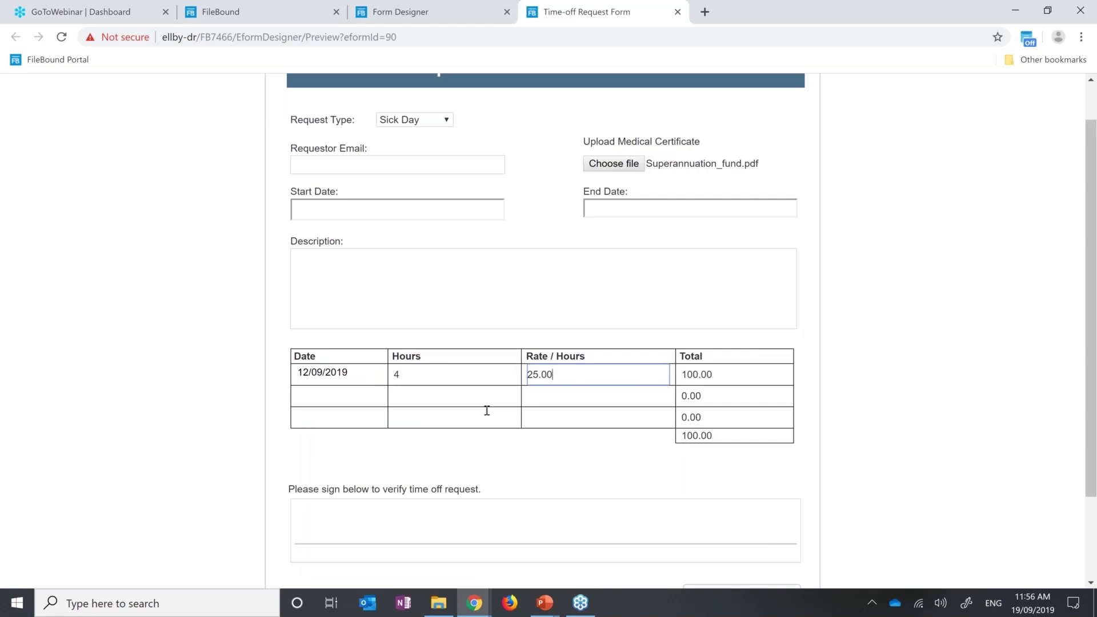
Step: Fill the table's second row with date 13/09/2019, 2 hours and a rate of 25.00
click(335, 397)
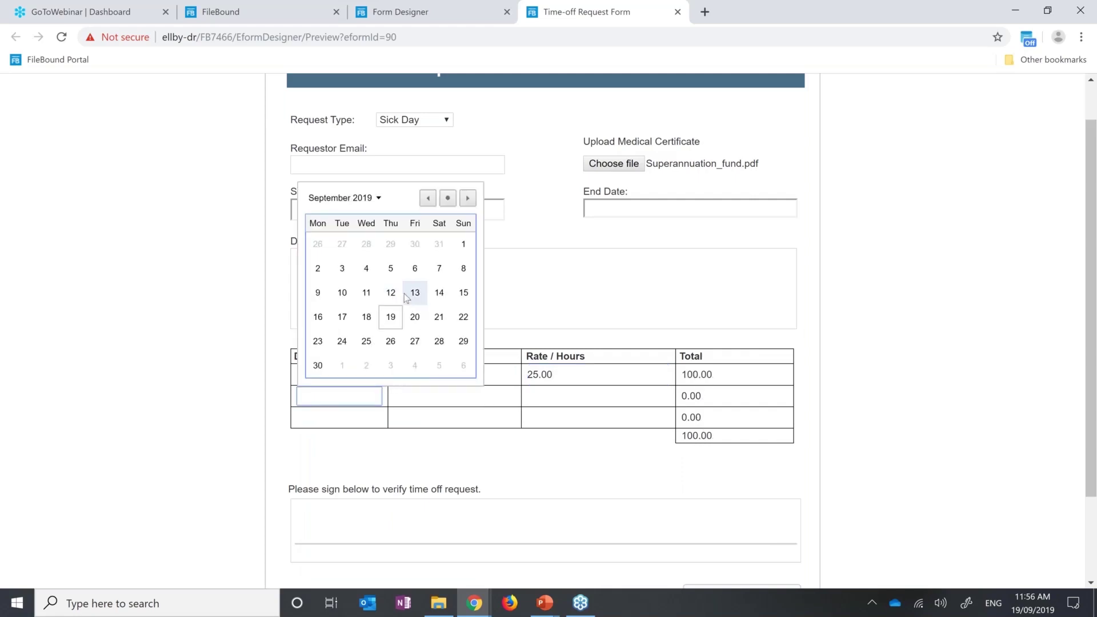
click(413, 294)
click(421, 398)
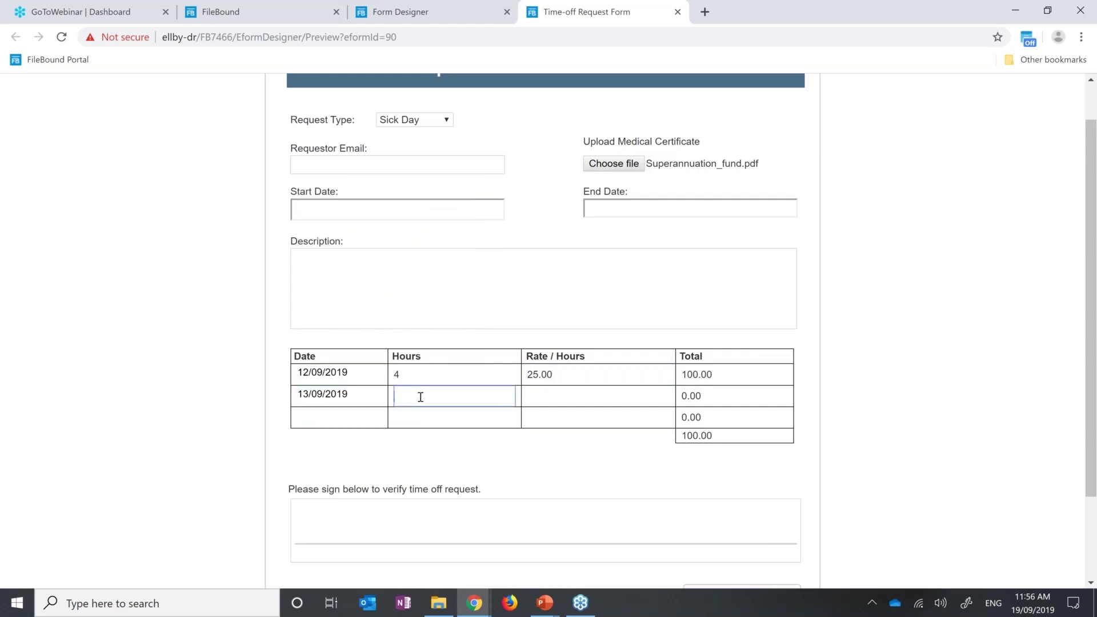
text(2)
key(Tab)
text(25.)
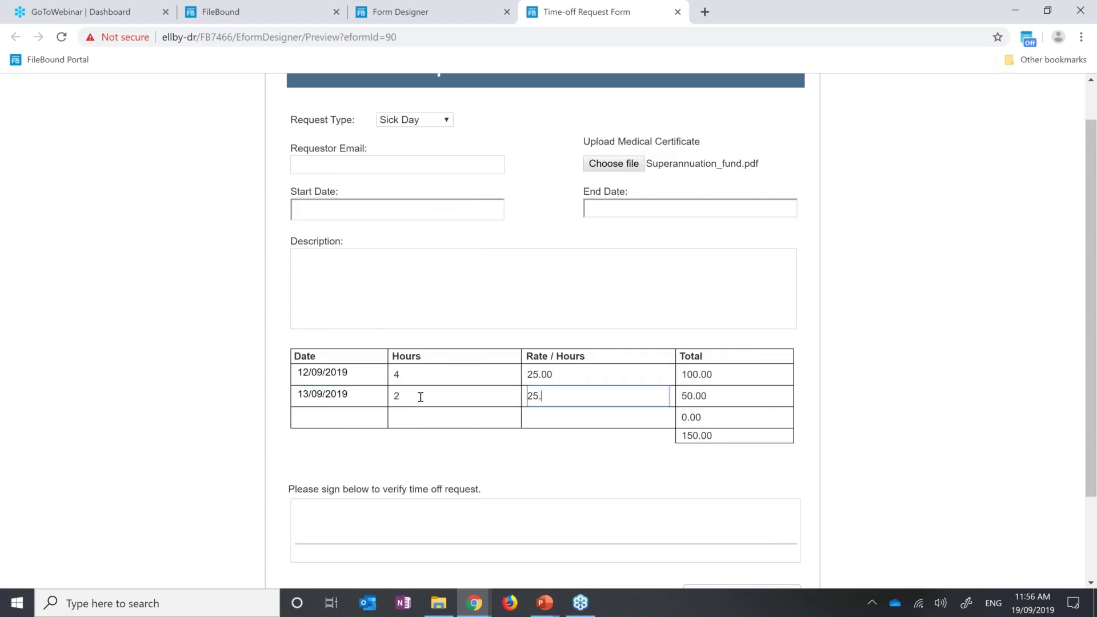
text(00)
Step: Draw a freehand signature in the signature box below the table
click(379, 506)
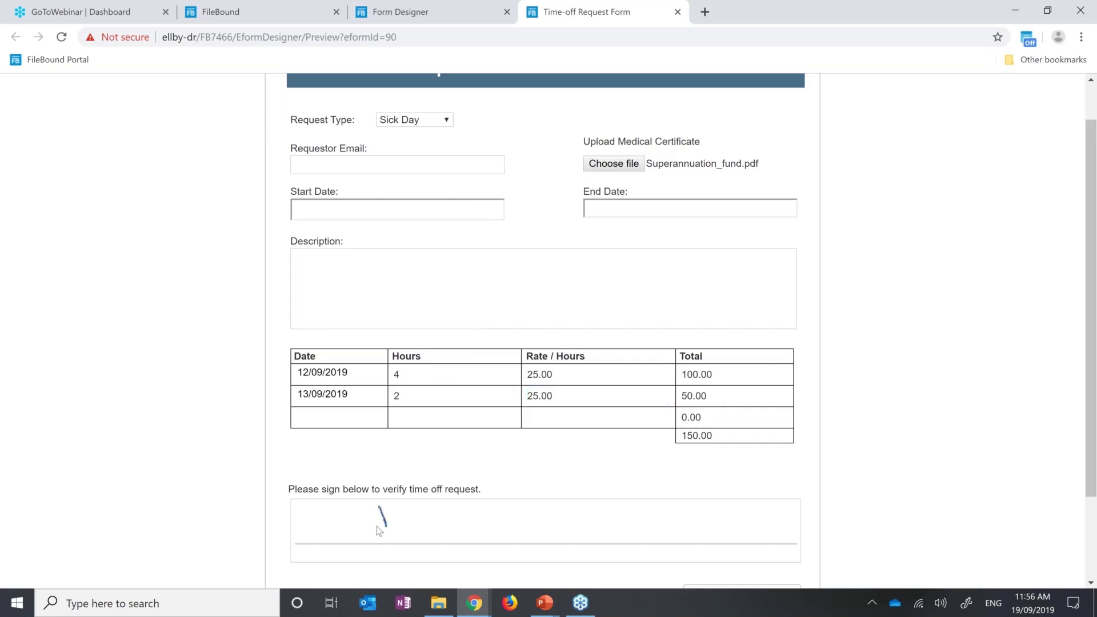
mouse_move(376, 526)
mouse_down()
mouse_move(547, 515)
mouse_move(607, 530)
mouse_up()
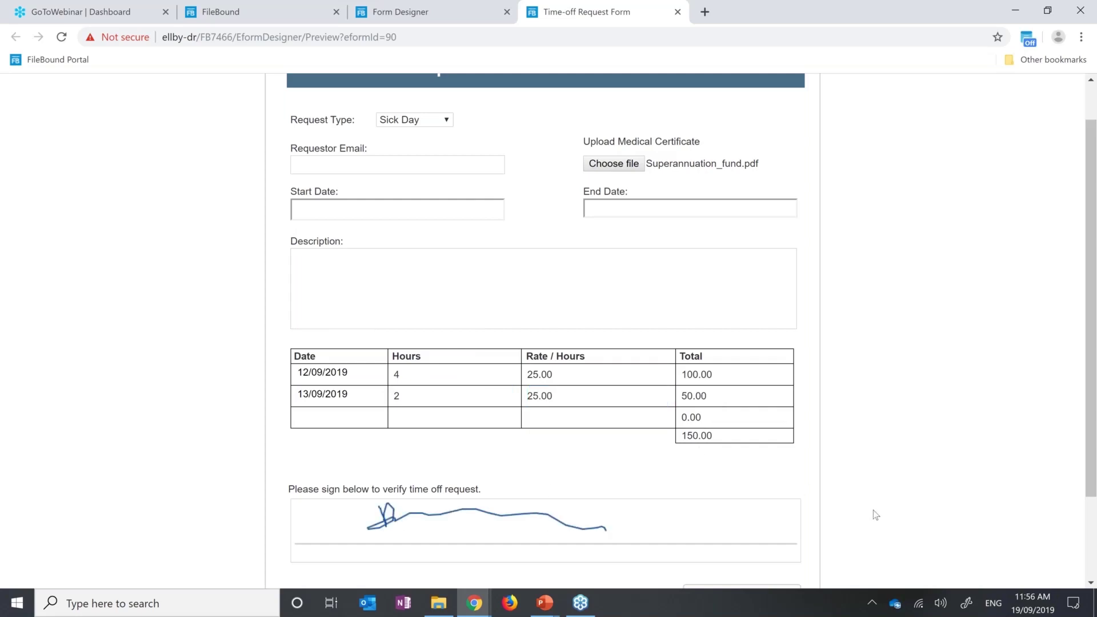
scroll(876, 515, down, 1)
scroll(875, 514, up, 1)
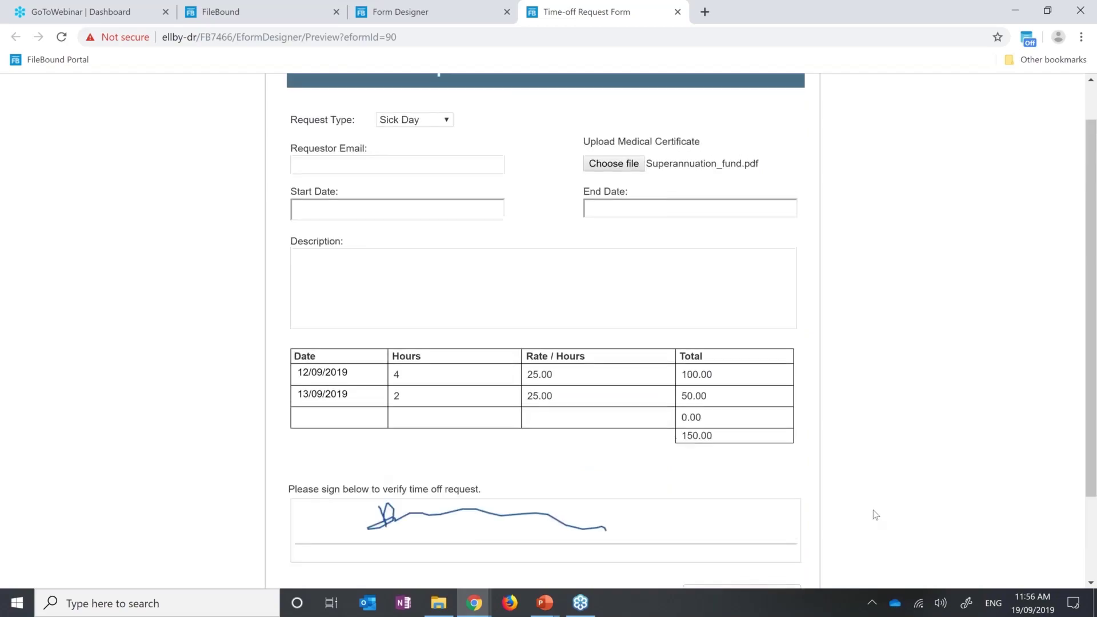